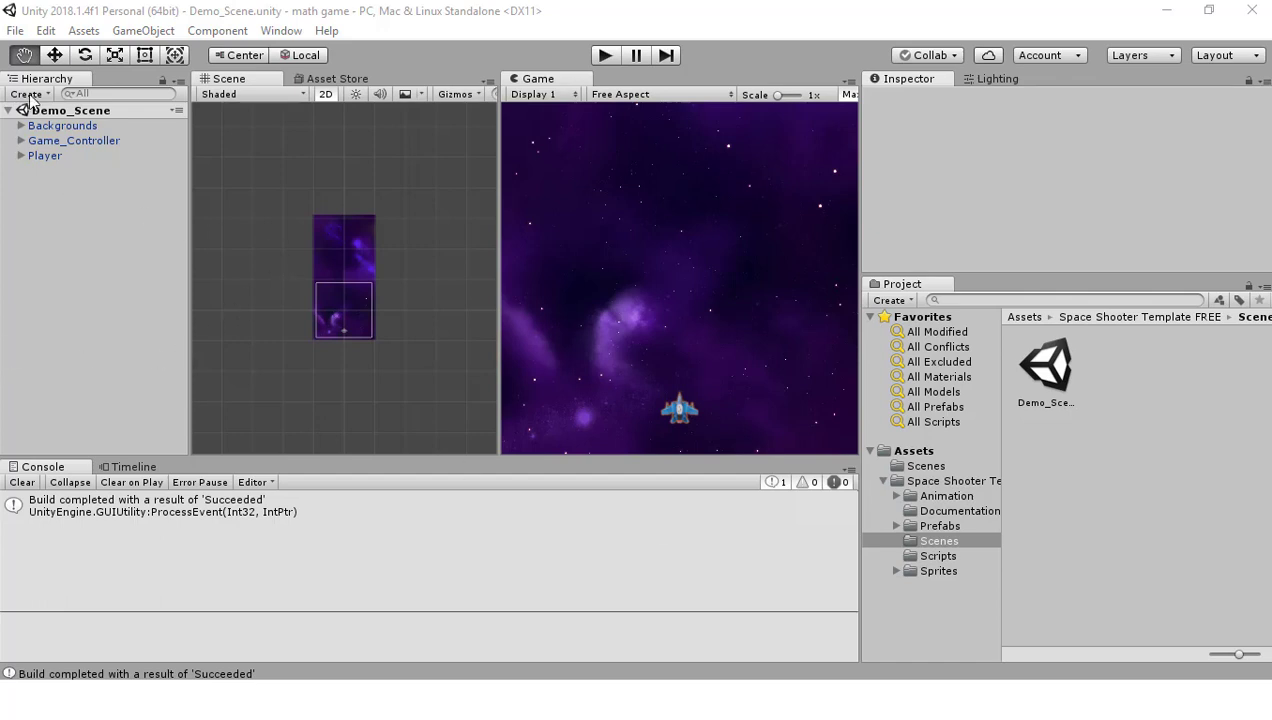
Add the open Demo_Scene to the scenes in Build Settings and select the Android platform entry.
click(16, 31)
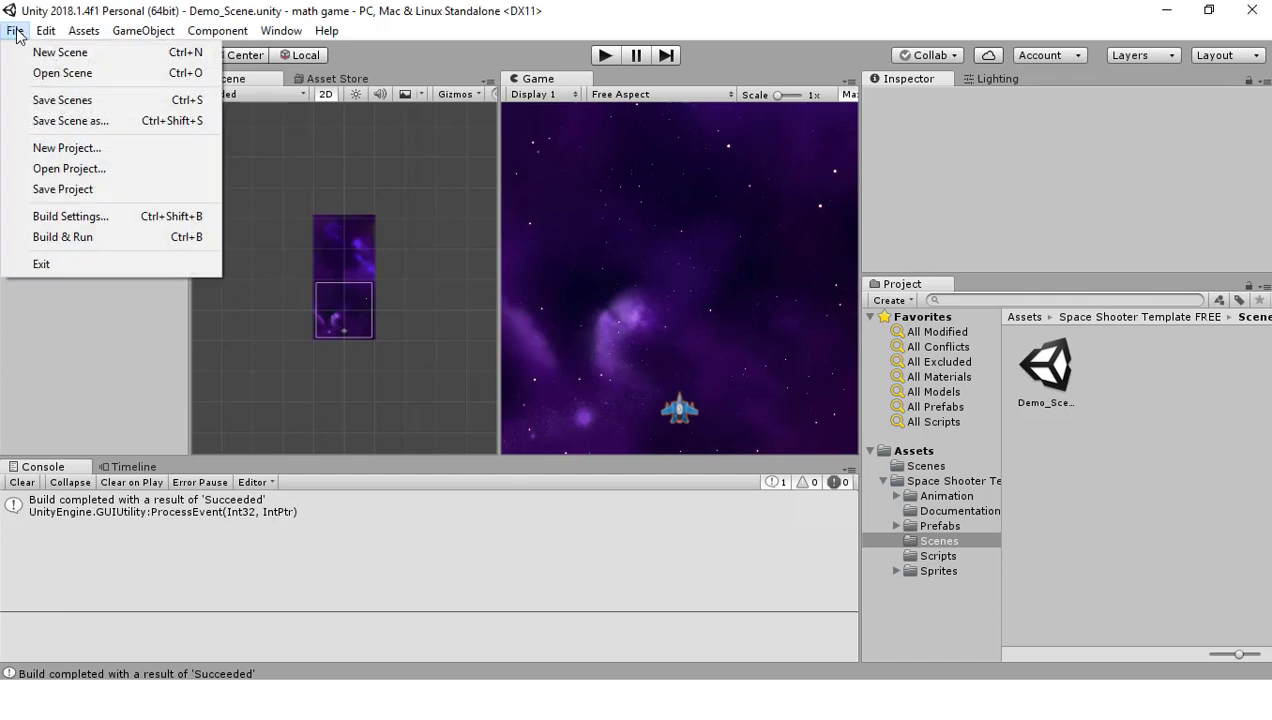
click(99, 226)
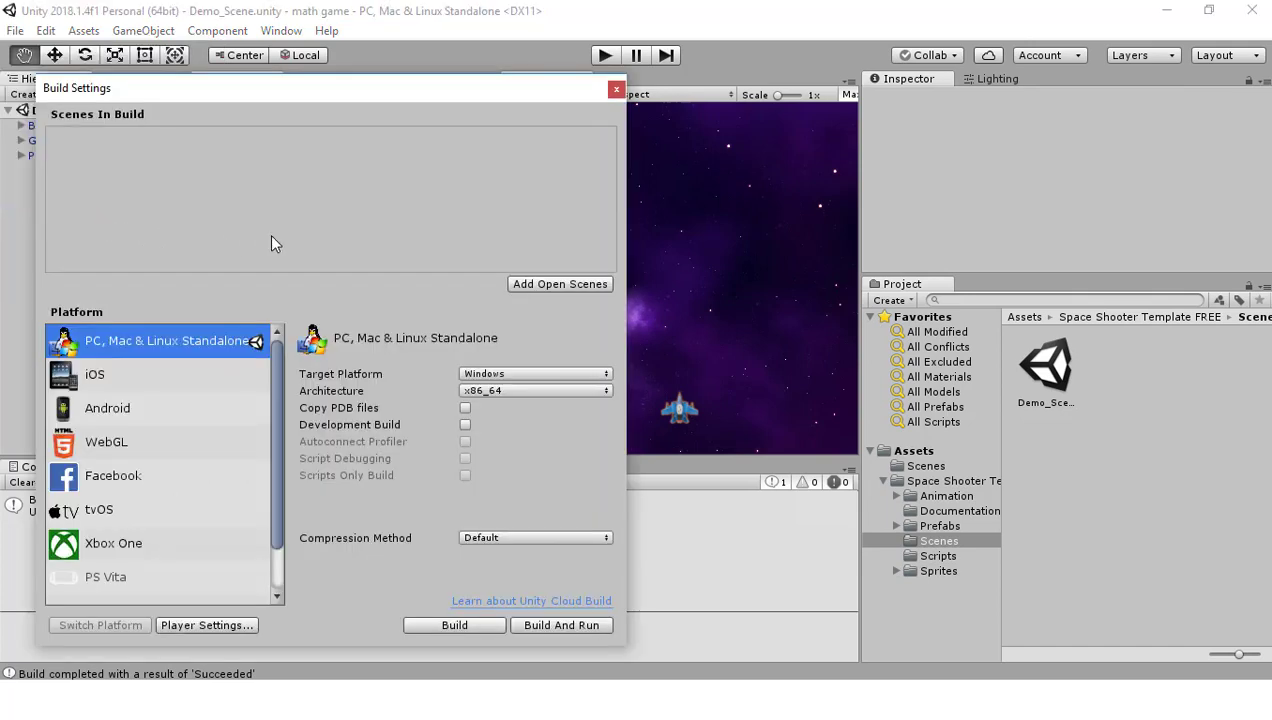
click(560, 284)
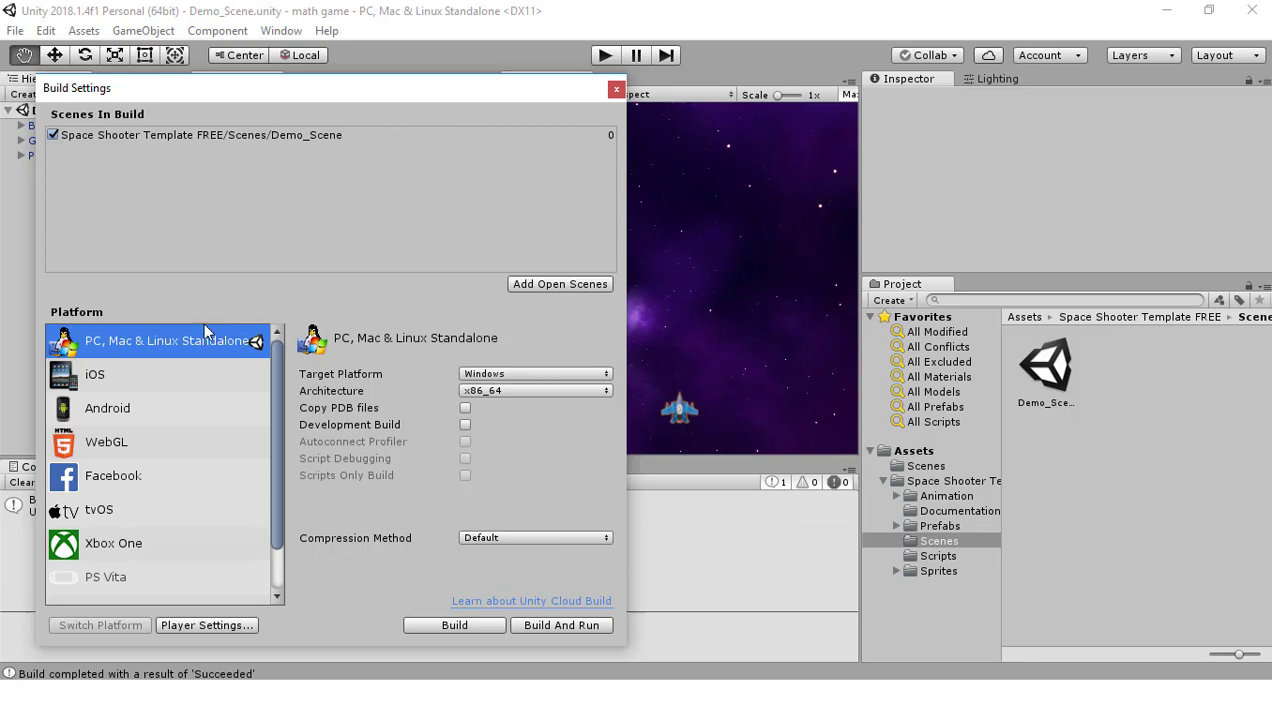
click(147, 407)
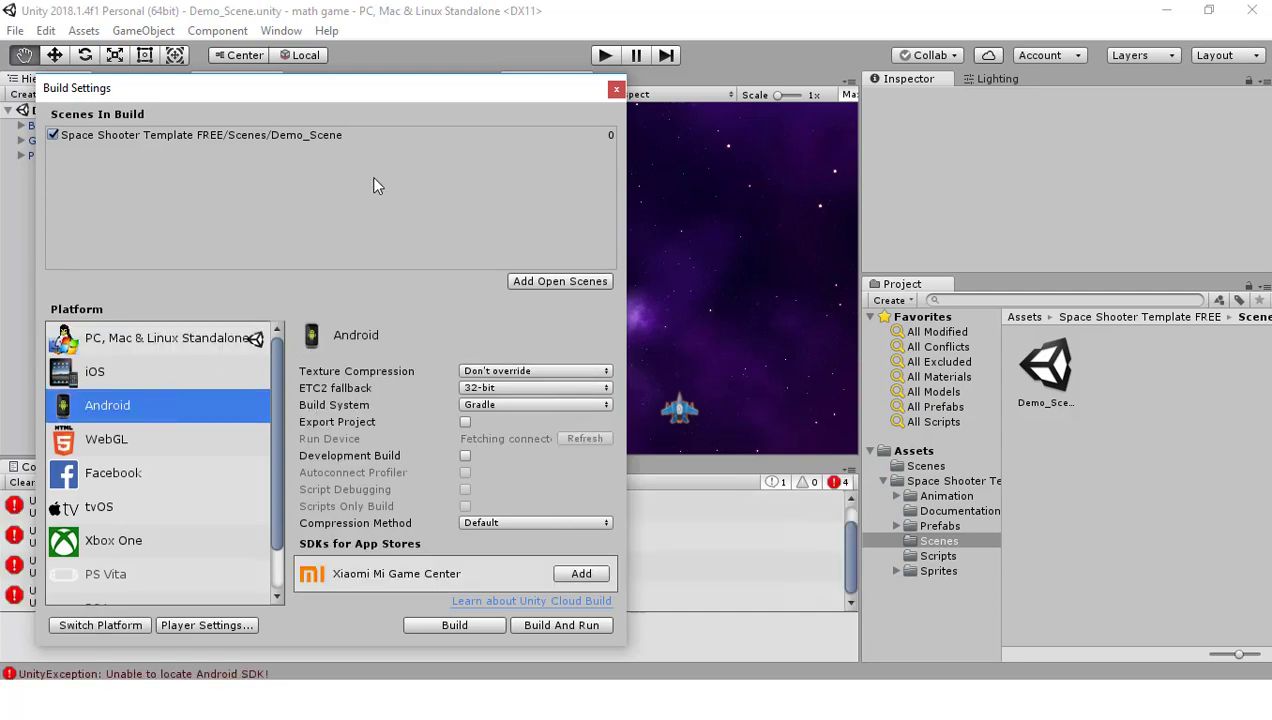
drag(318, 94, 755, 62)
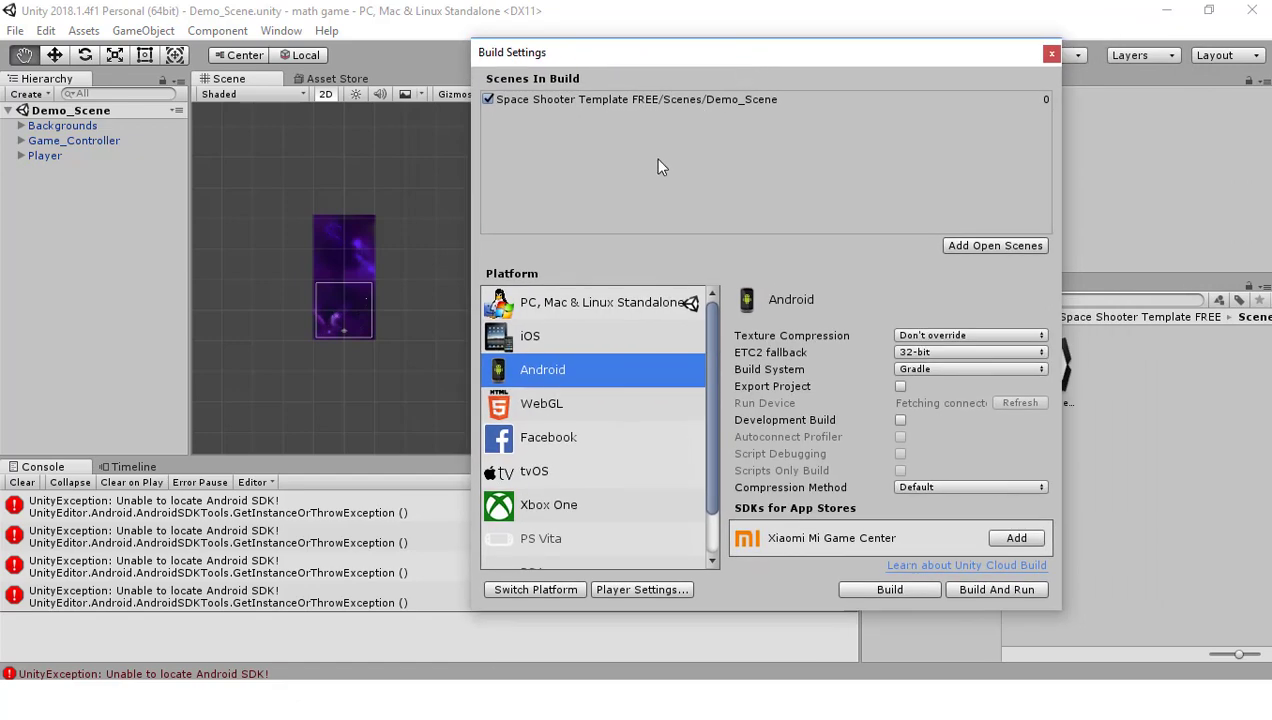
drag(634, 58, 365, 70)
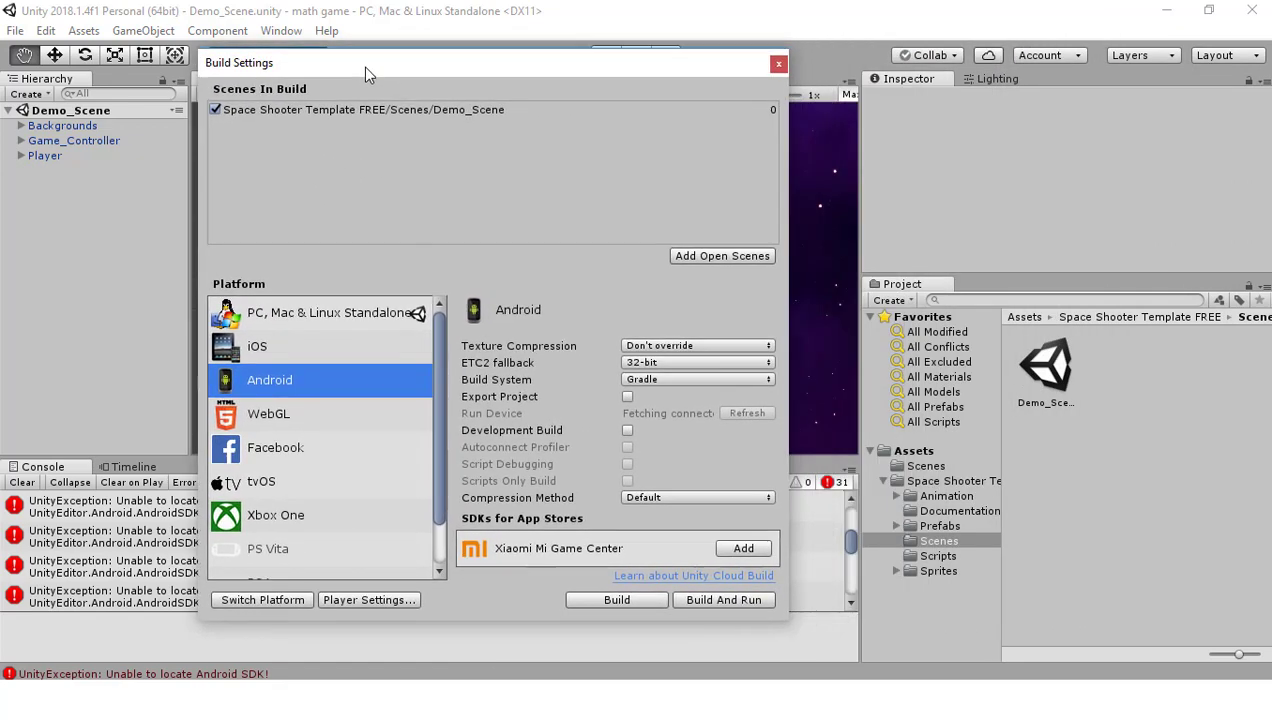
click(779, 65)
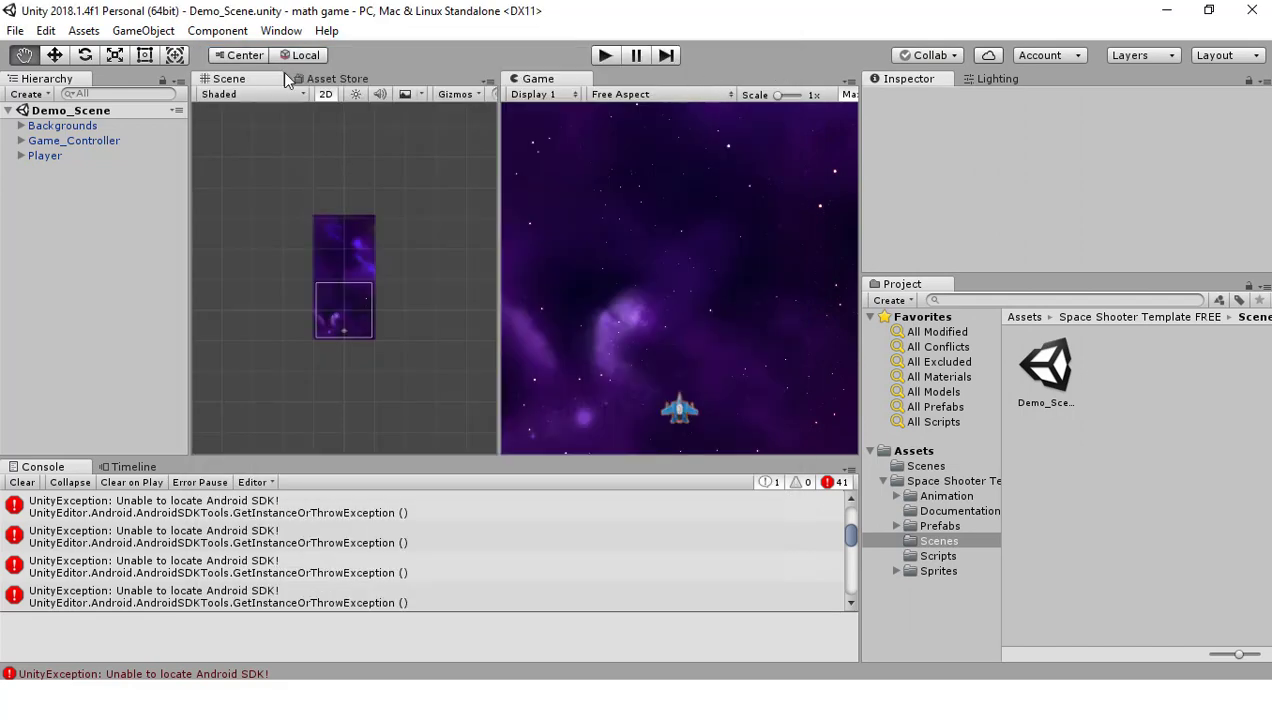
Open the External Tools preferences at the Android SDK, JDK and NDK path settings.
click(47, 31)
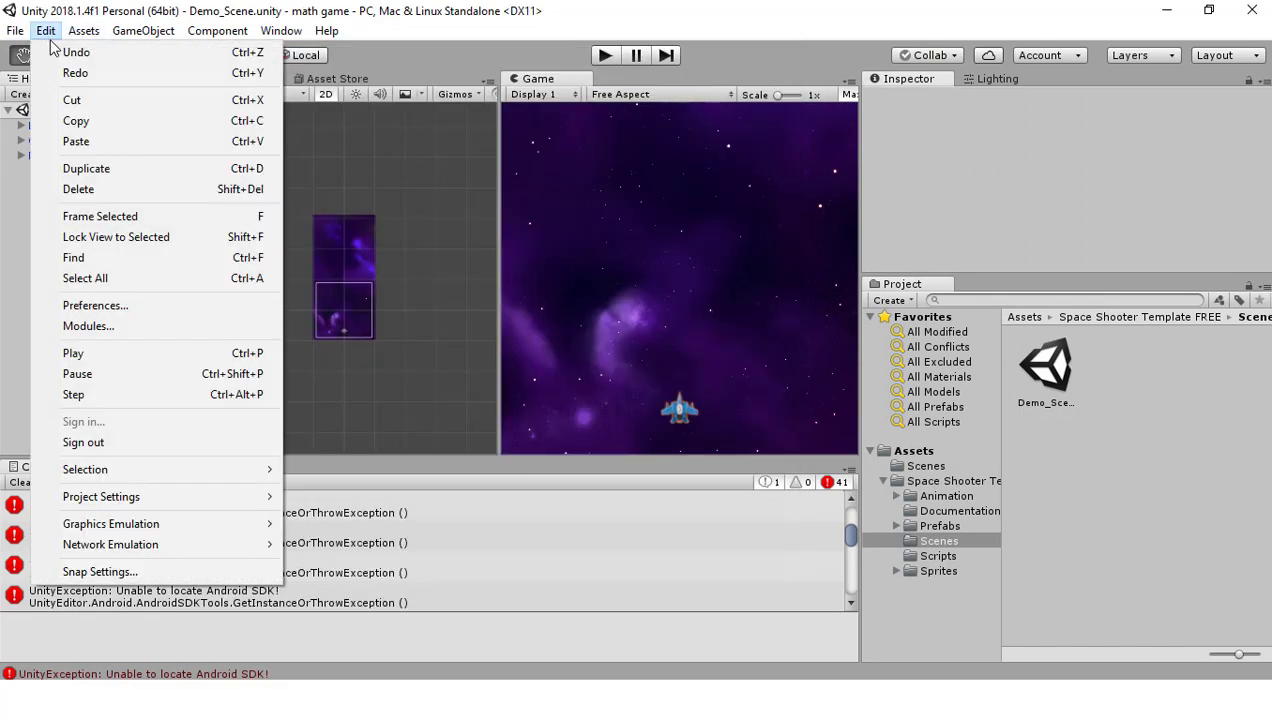
click(108, 305)
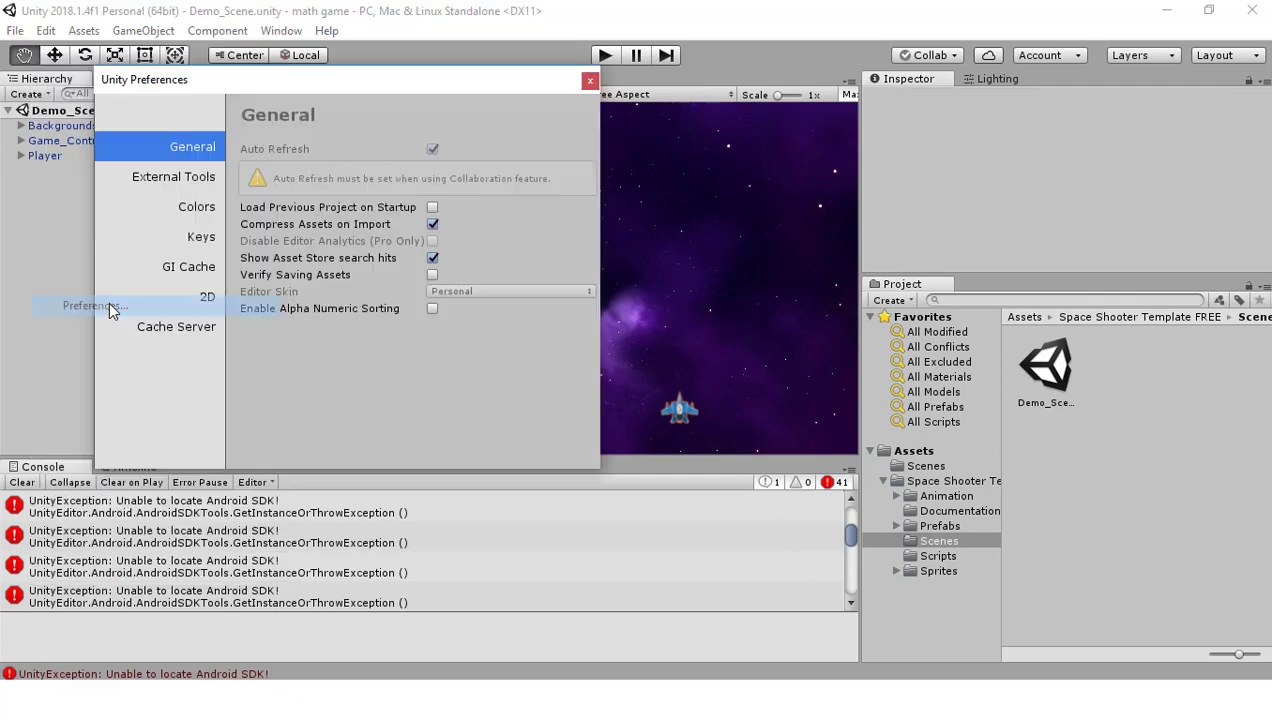
click(190, 182)
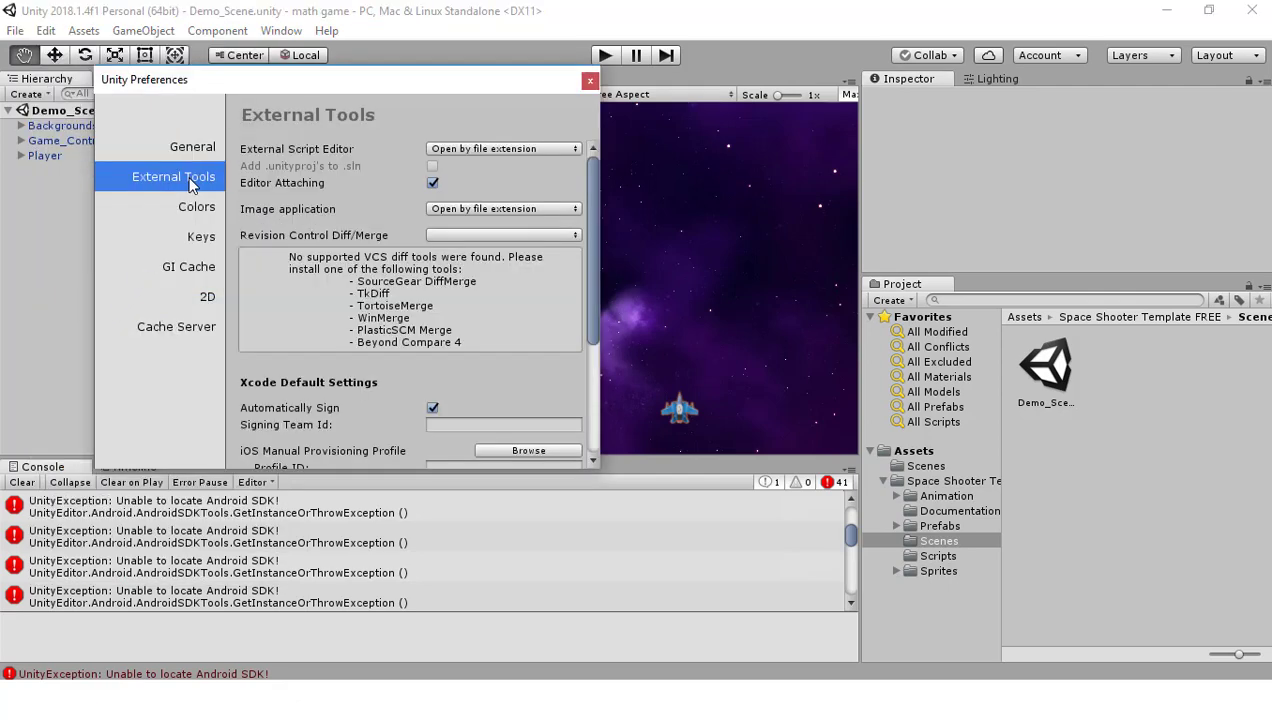
scroll(347, 219, down, 5)
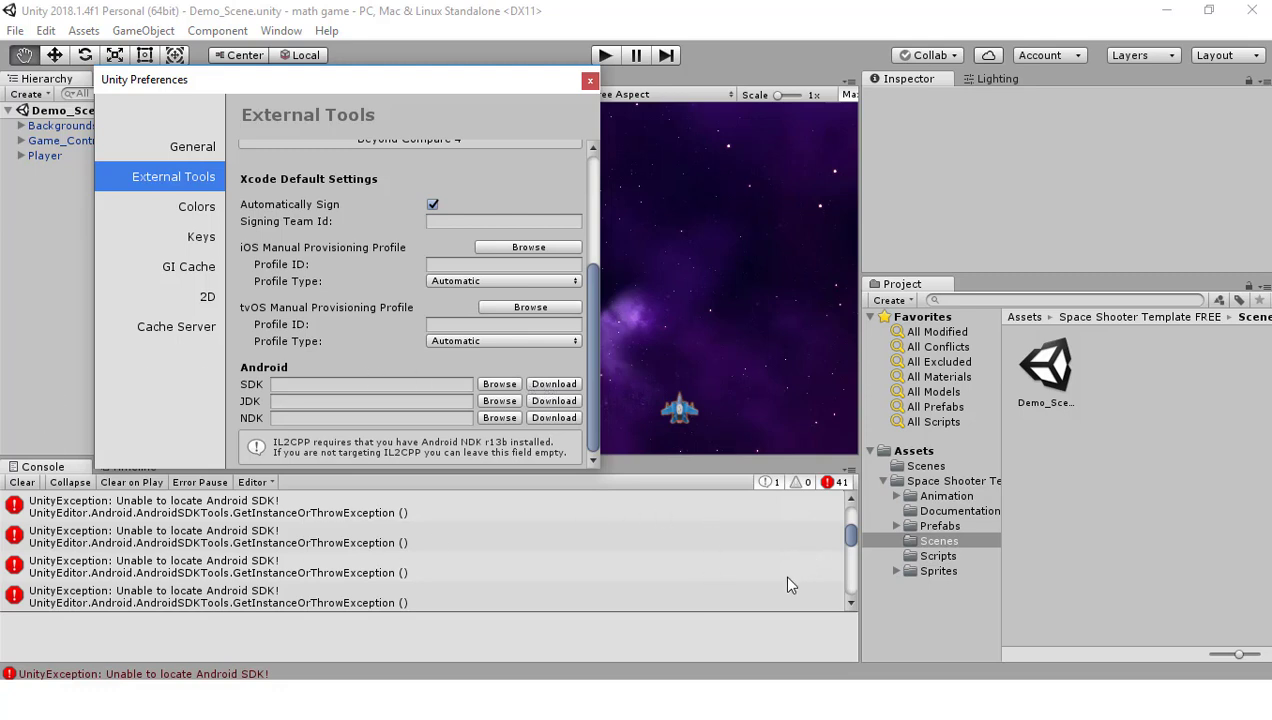
Switch to Chrome and view the Android Studio download page and its terms and conditions.
click(795, 700)
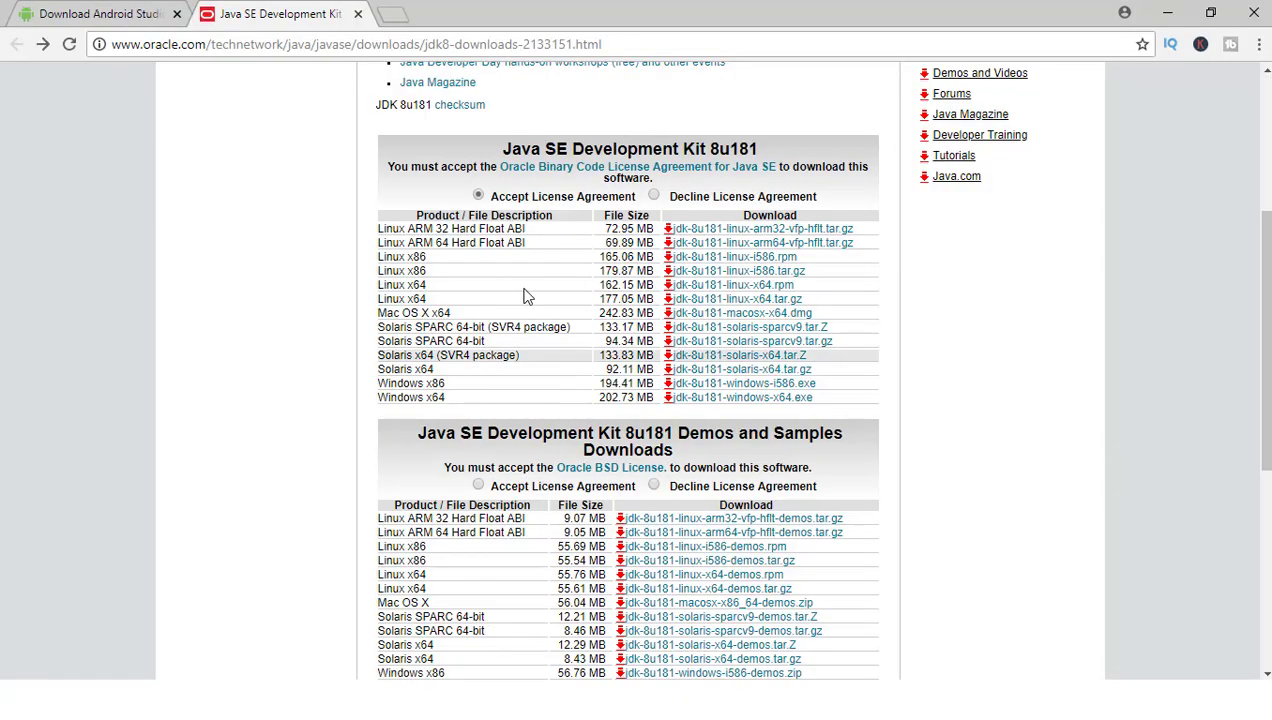
click(127, 10)
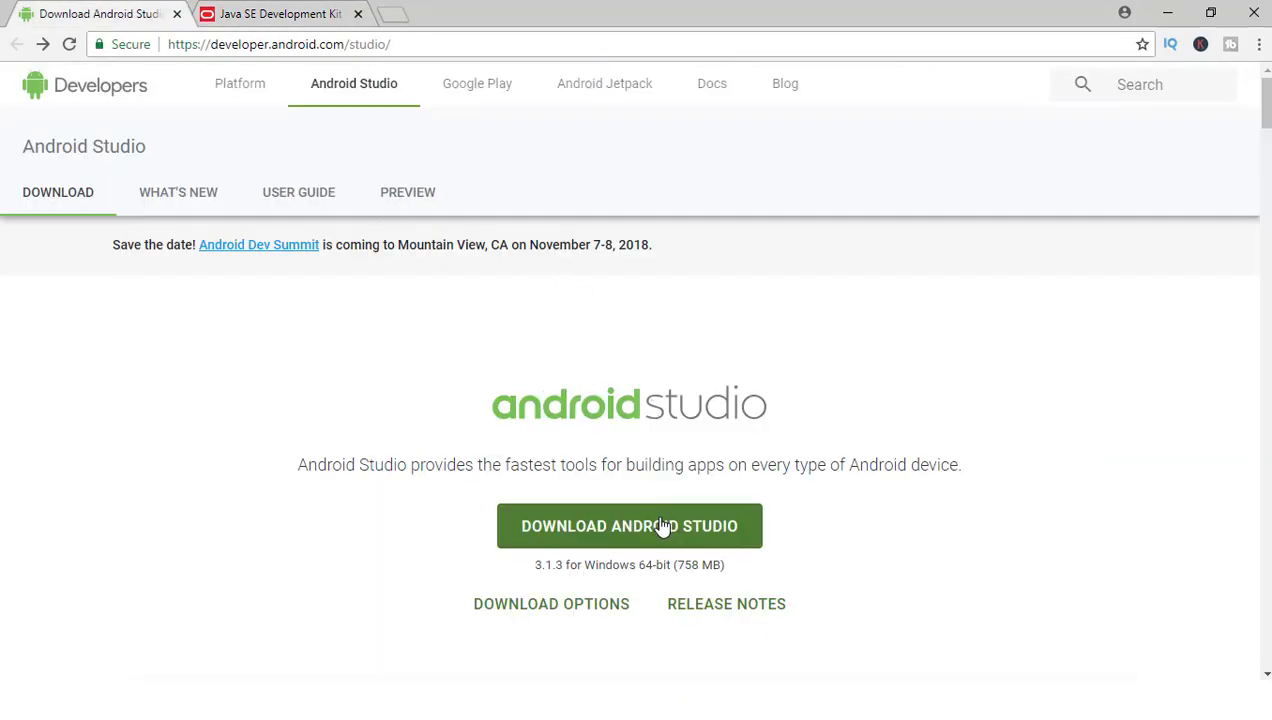
scroll(440, 428, down, 1)
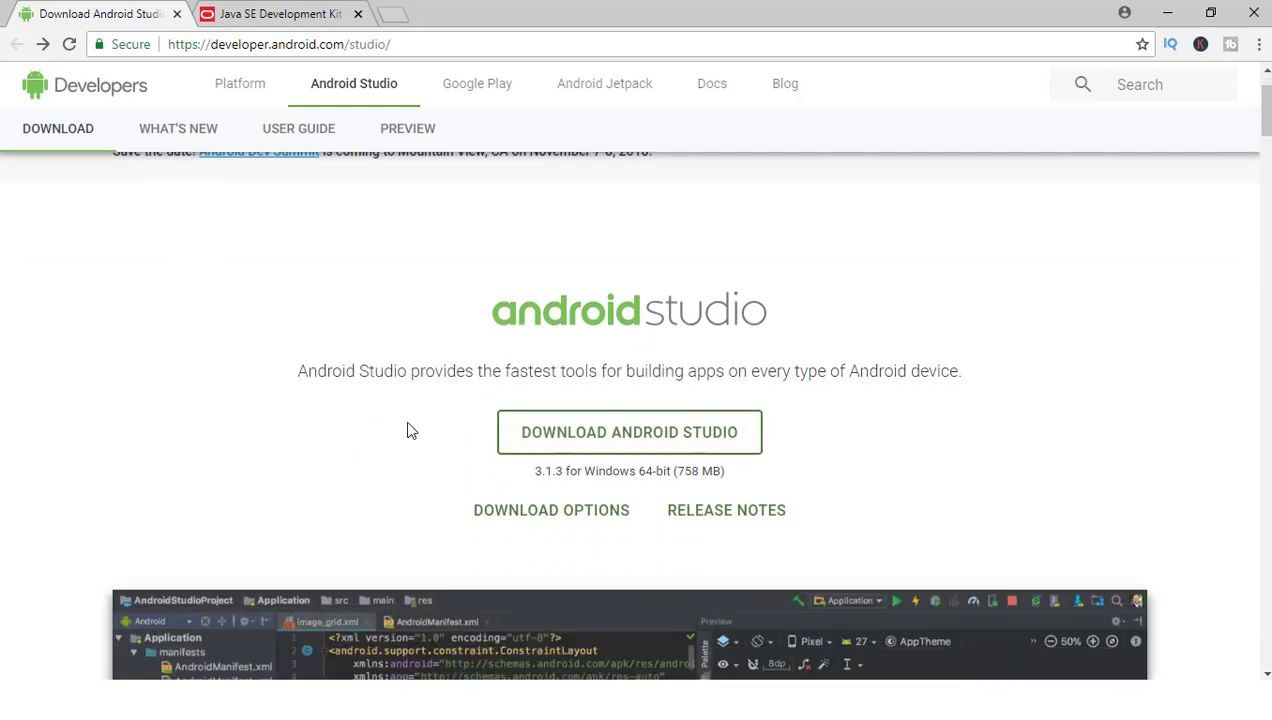
click(594, 438)
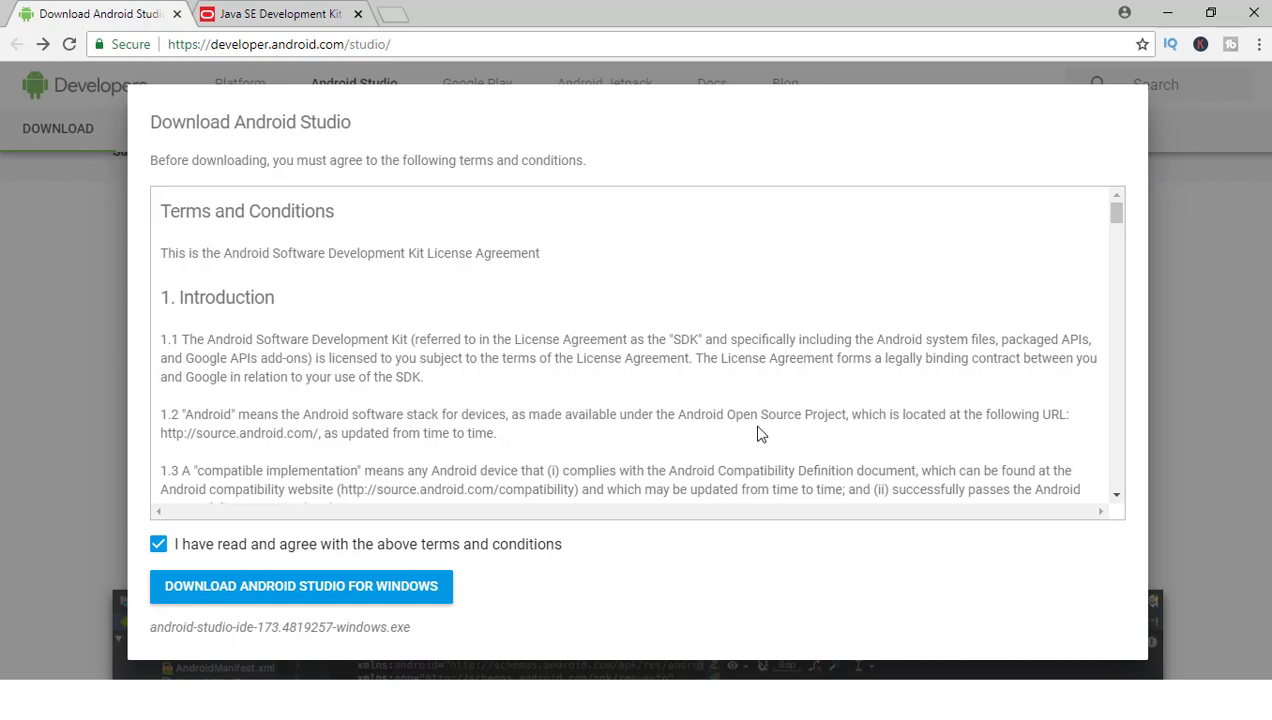
click(1197, 209)
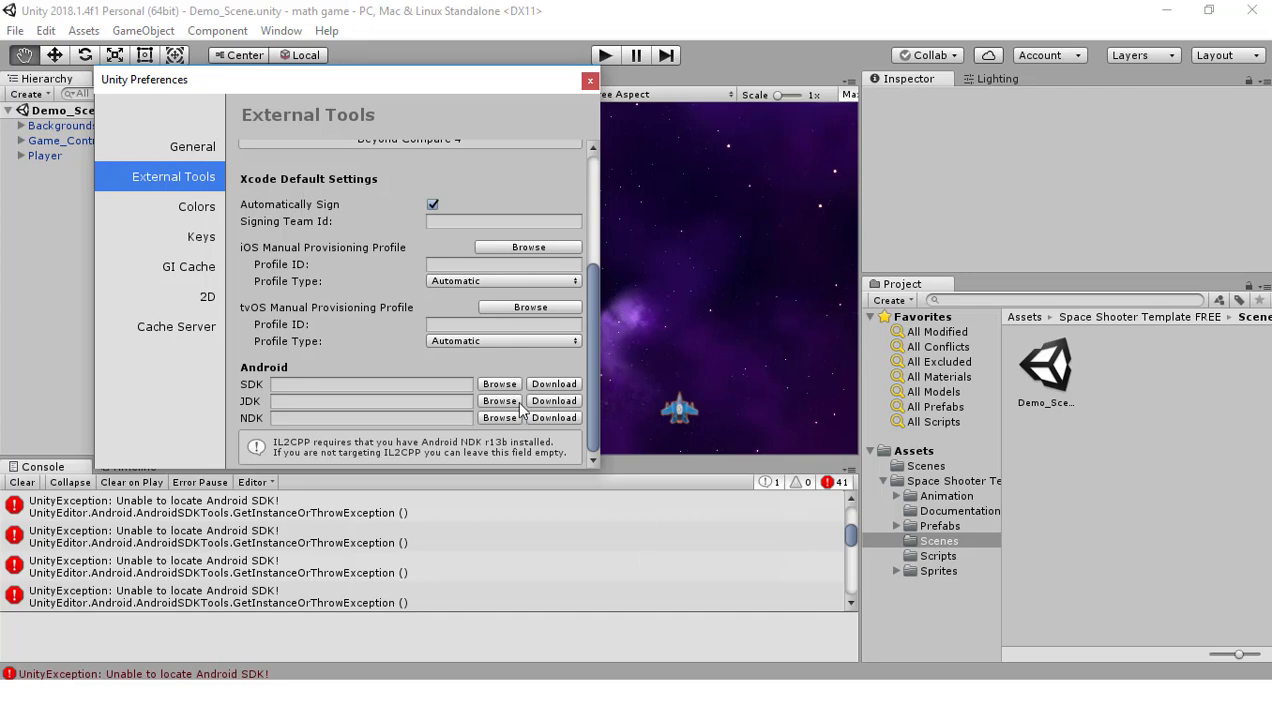
In Unity's preferences, set the Android SDK root folder to C:/Program Files/Android.
click(500, 384)
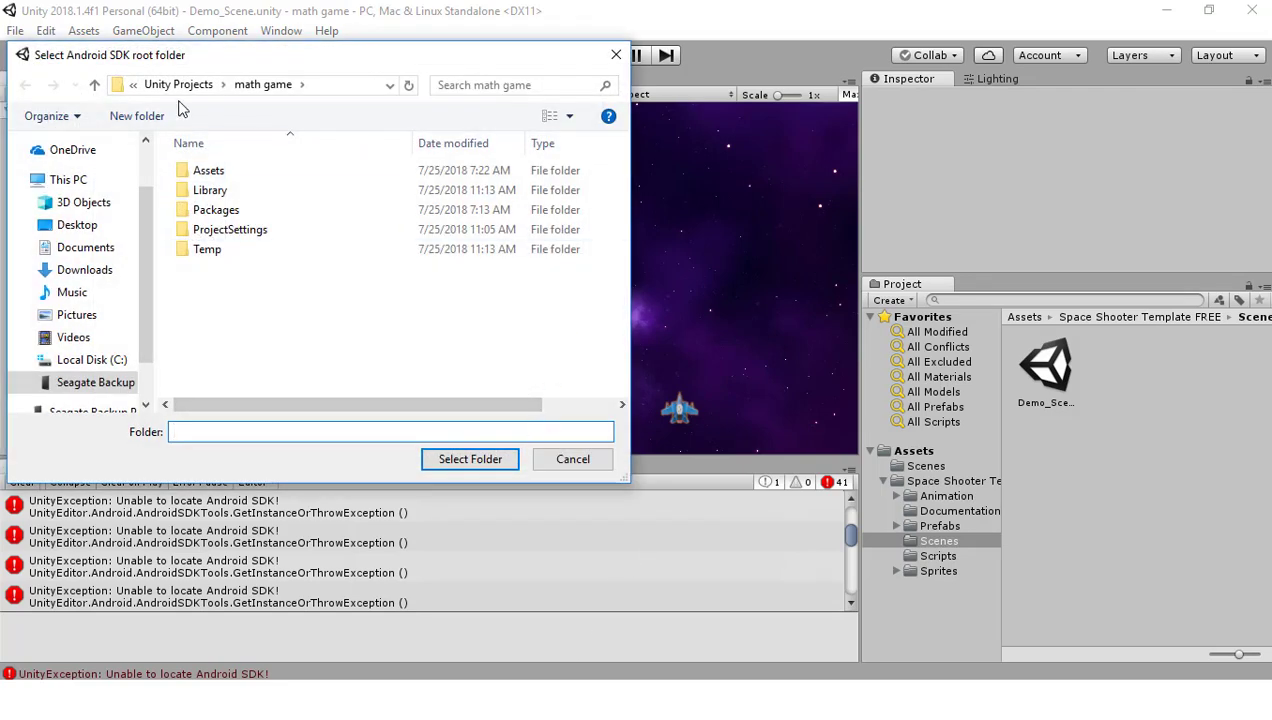
click(76, 186)
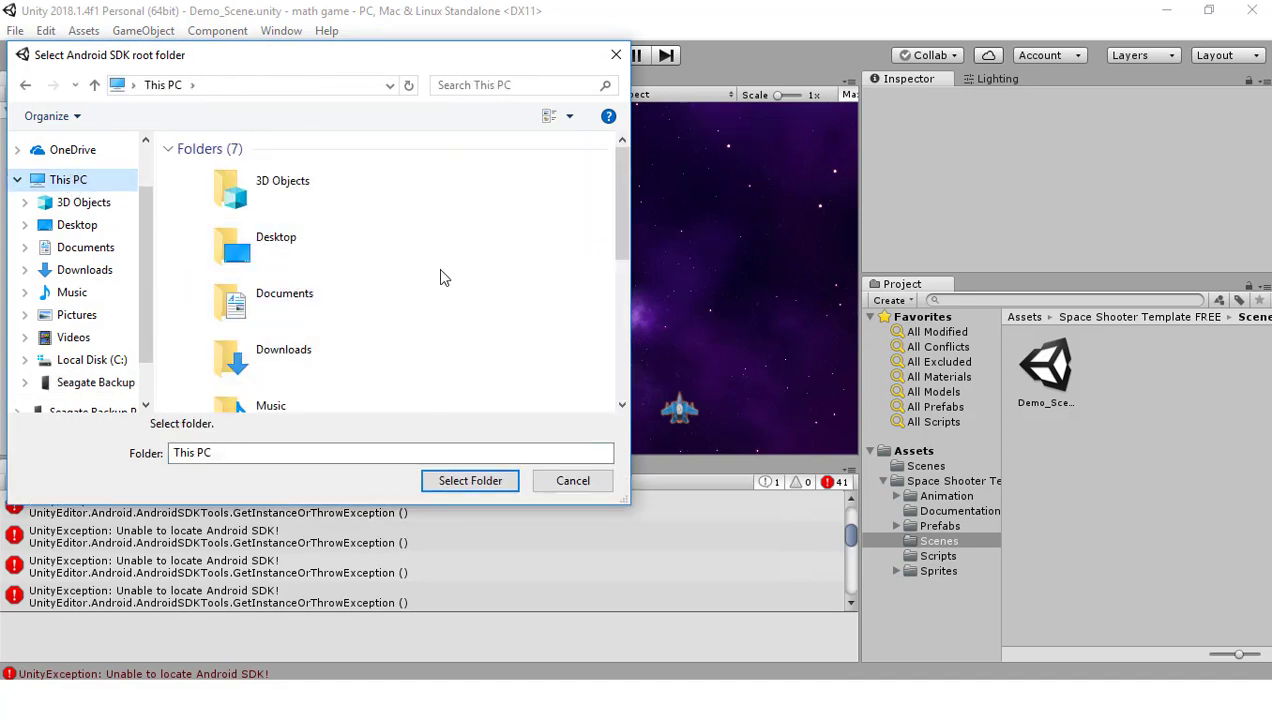
scroll(440, 275, down, 3)
double_click(331, 314)
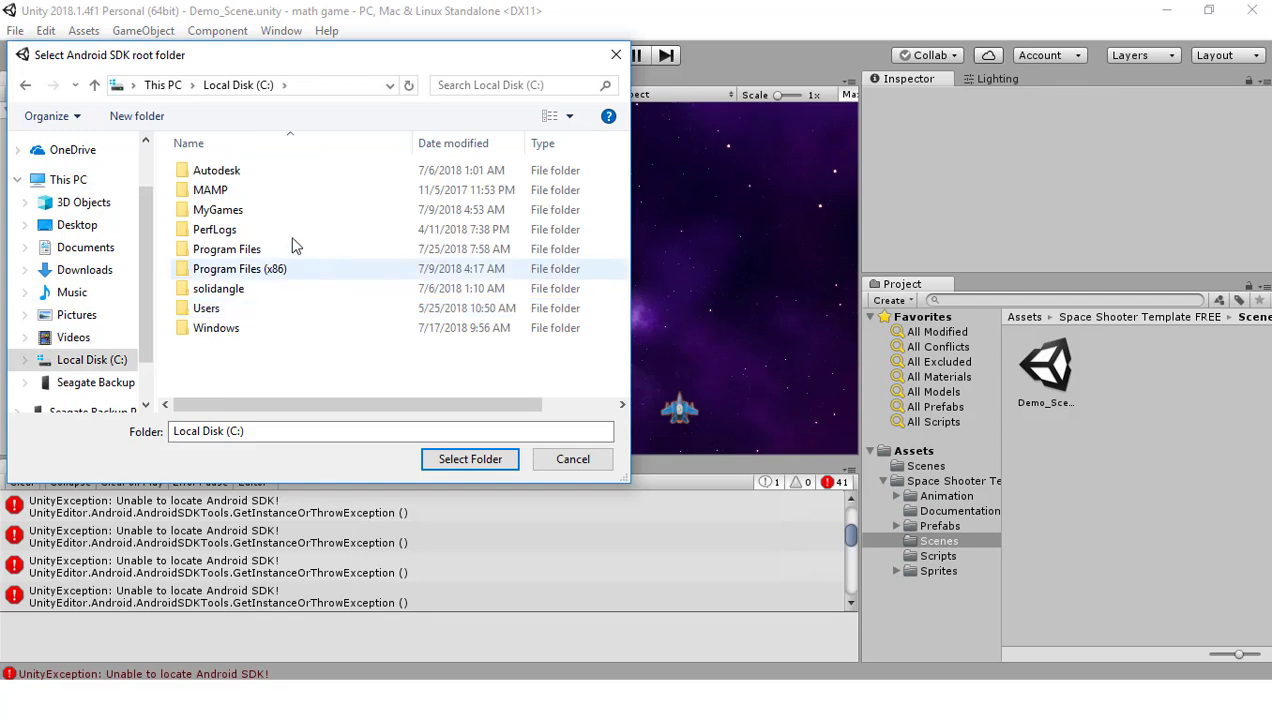
click(225, 255)
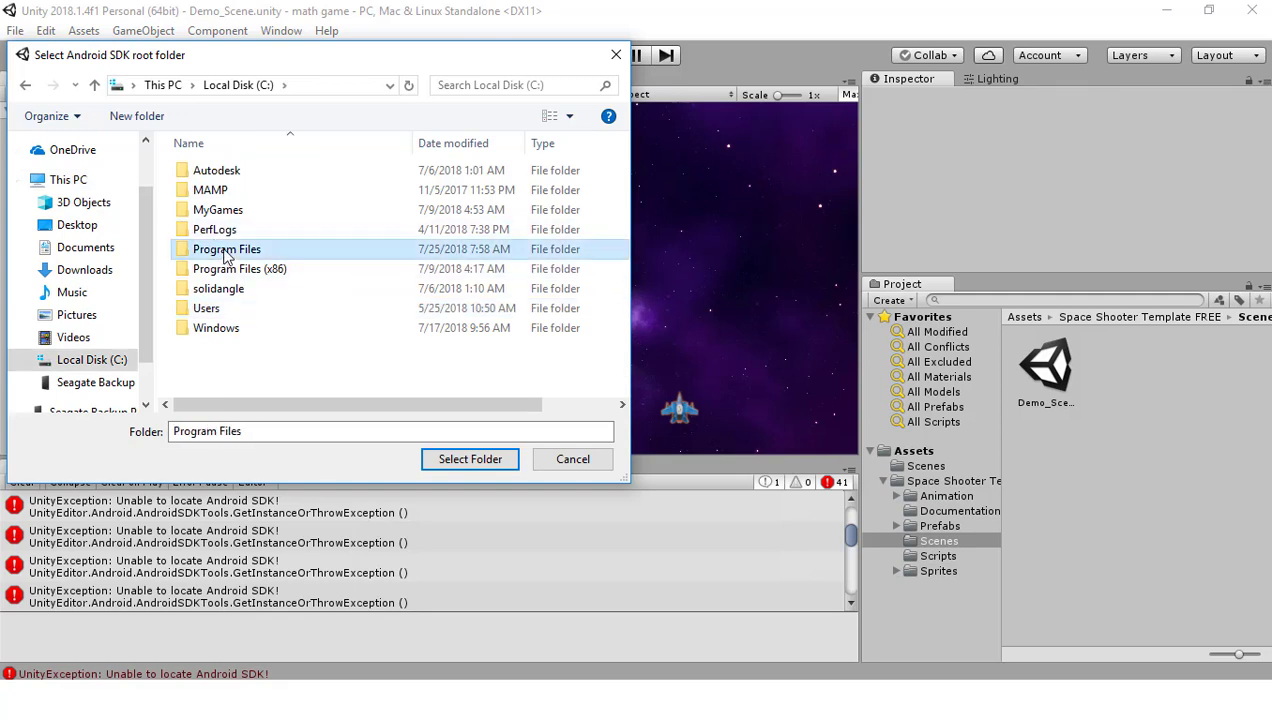
double_click(225, 255)
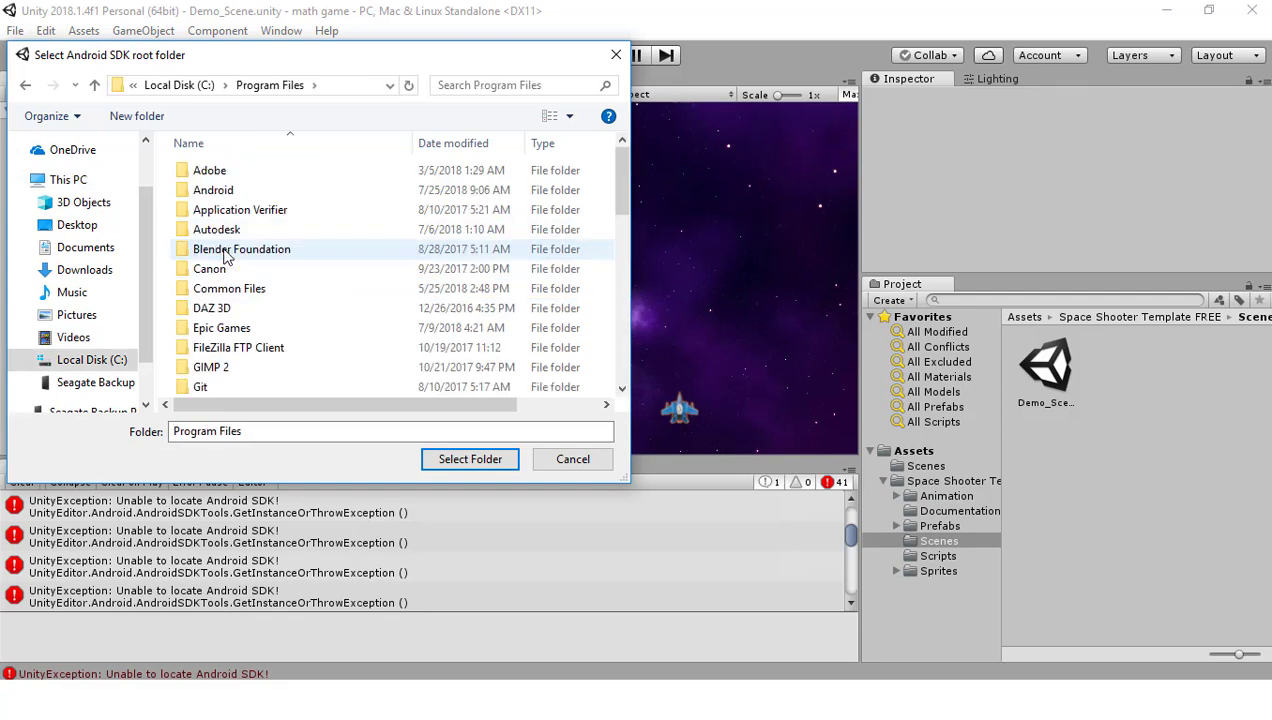
click(255, 192)
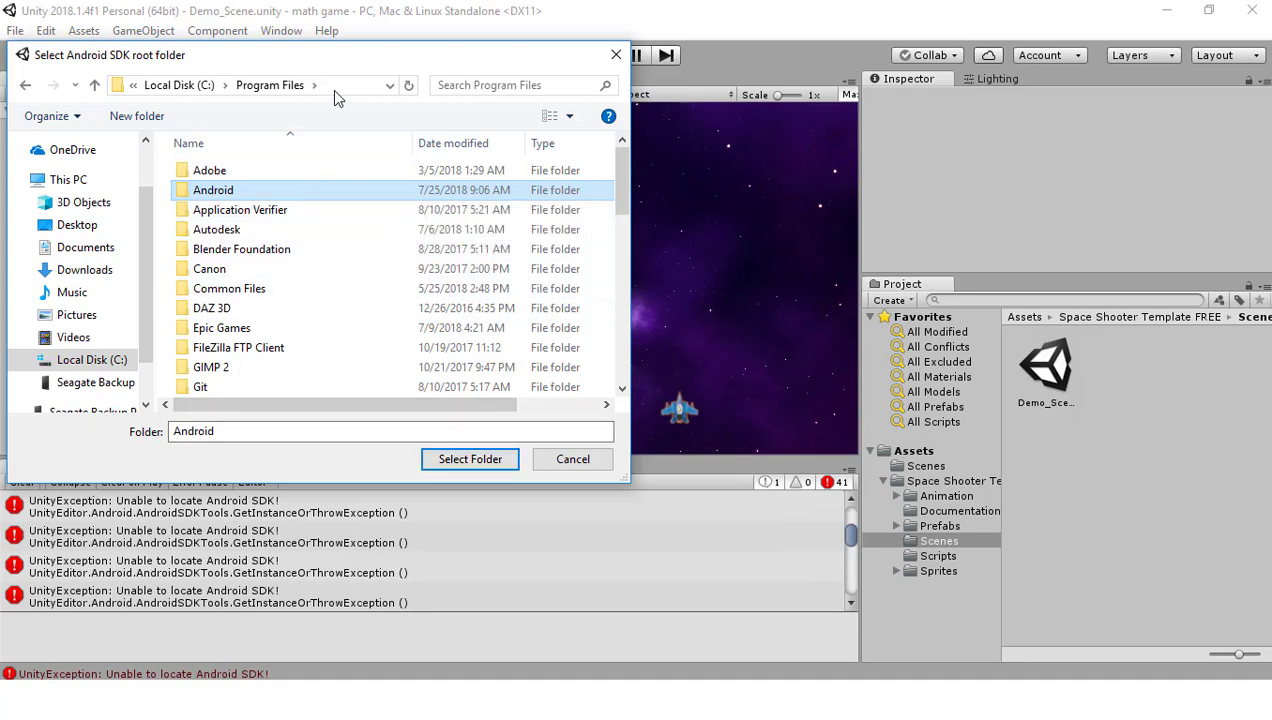
click(494, 465)
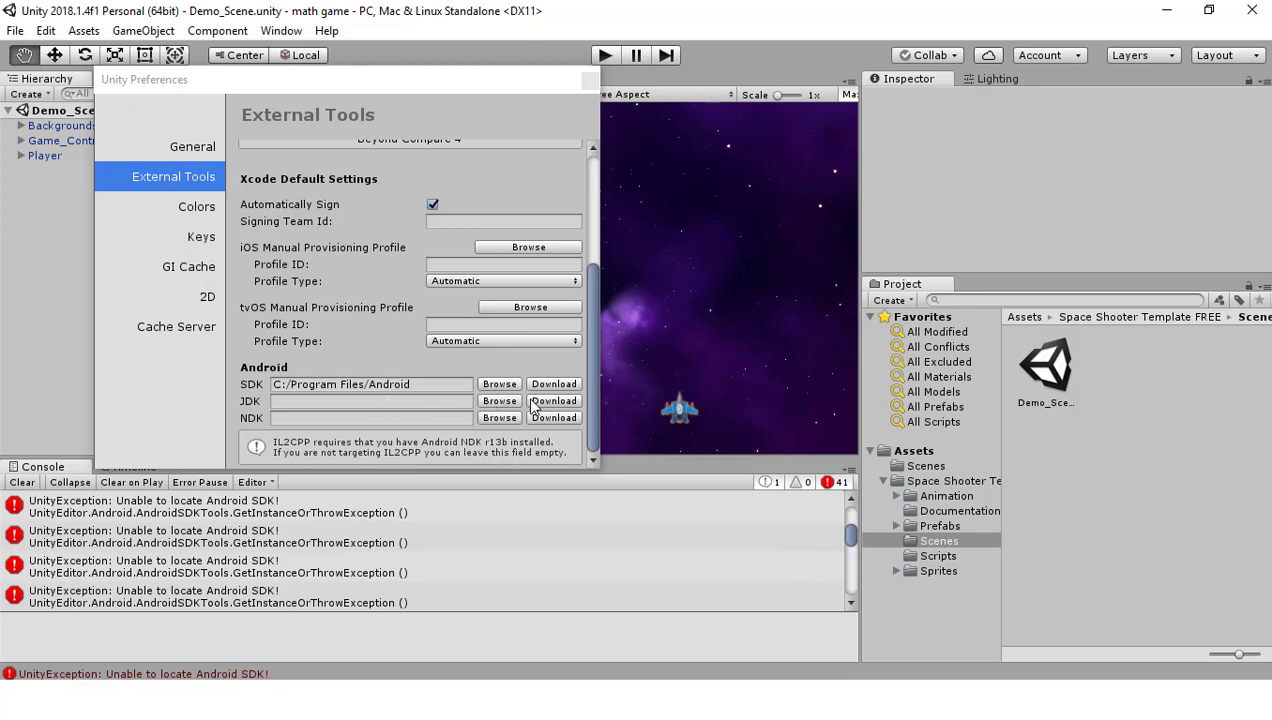
Switch to Chrome and view the Java SE Development Kit download page.
key(alt+Tab)
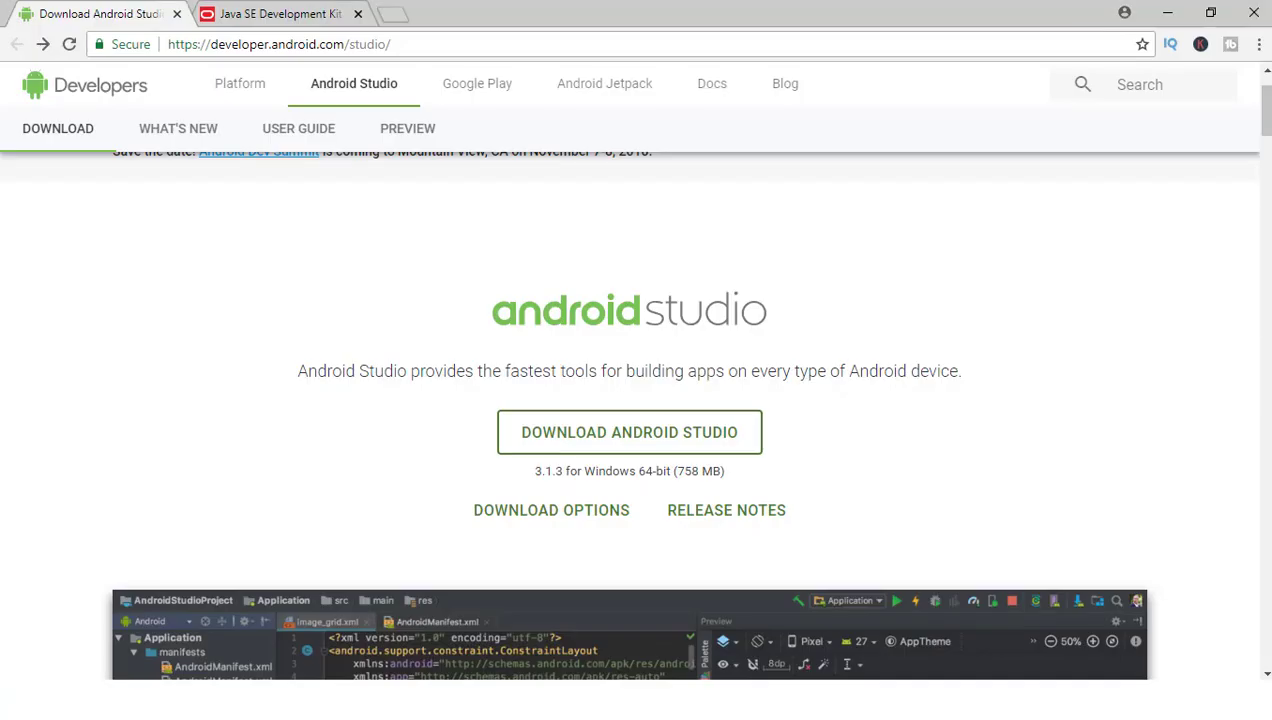
click(272, 13)
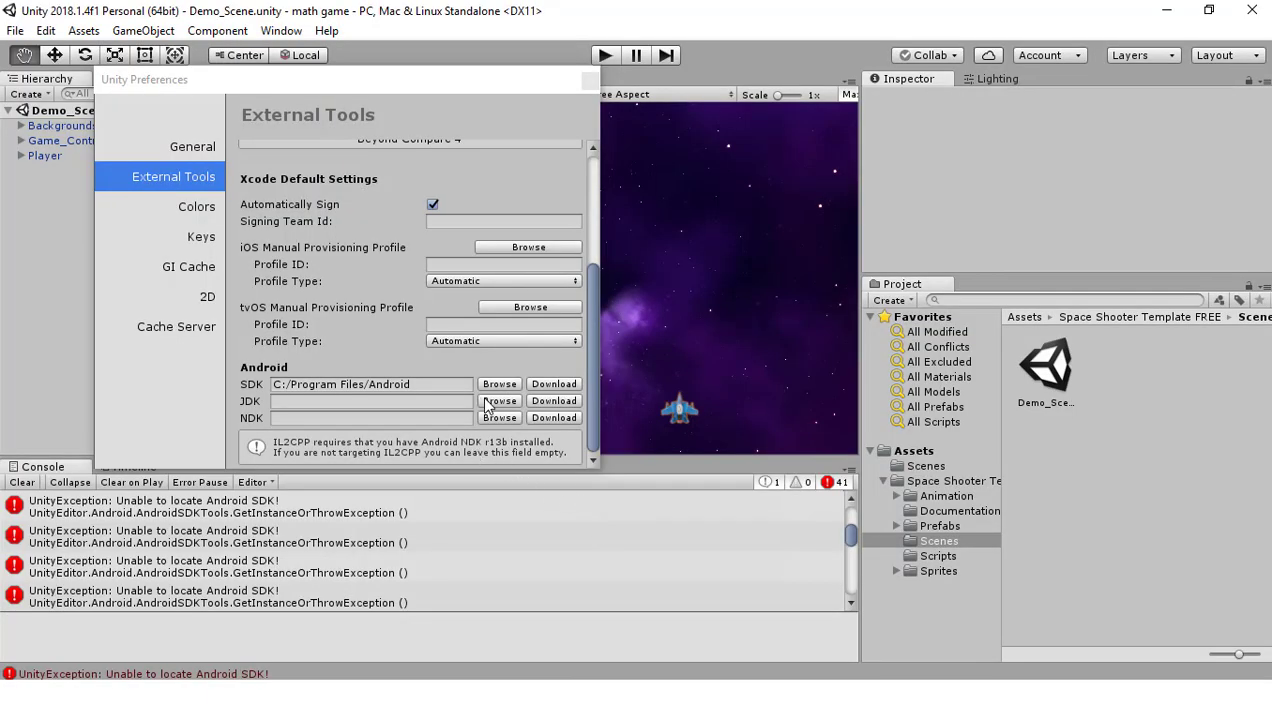
In Unity's preferences, try to set the JDK folder to the Java folder in C:/Program Files.
click(498, 401)
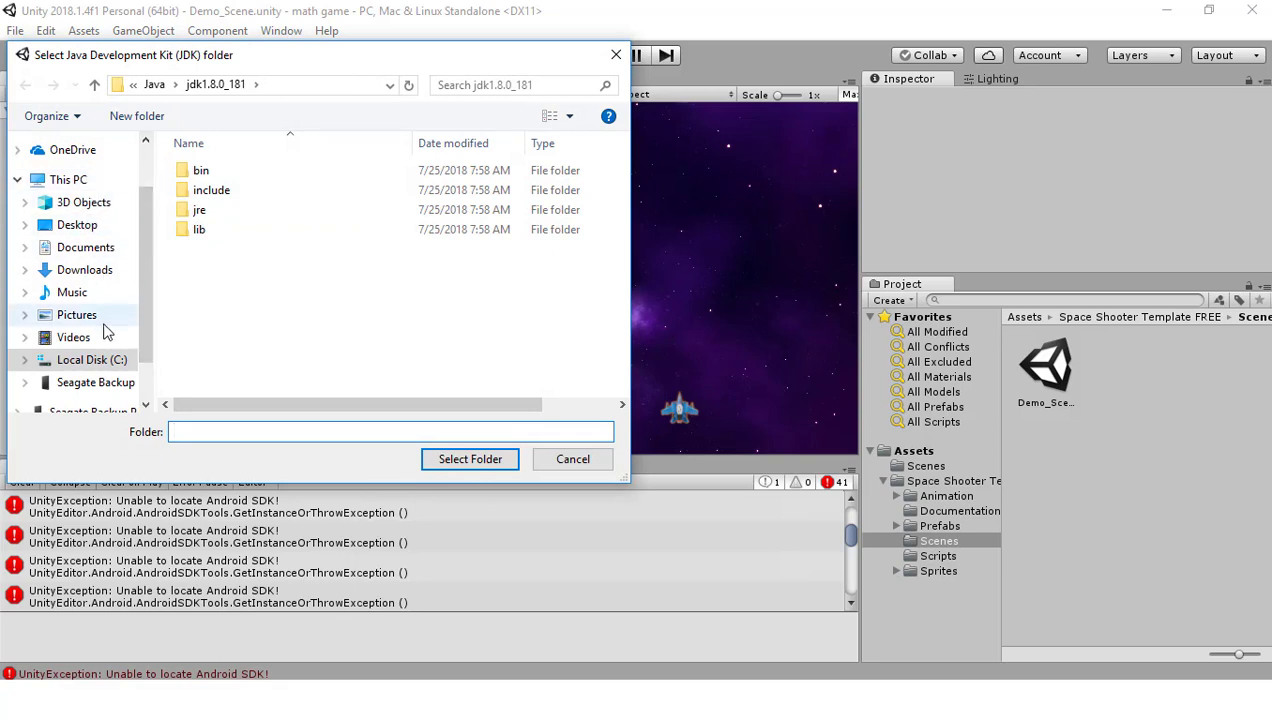
click(96, 86)
click(96, 86)
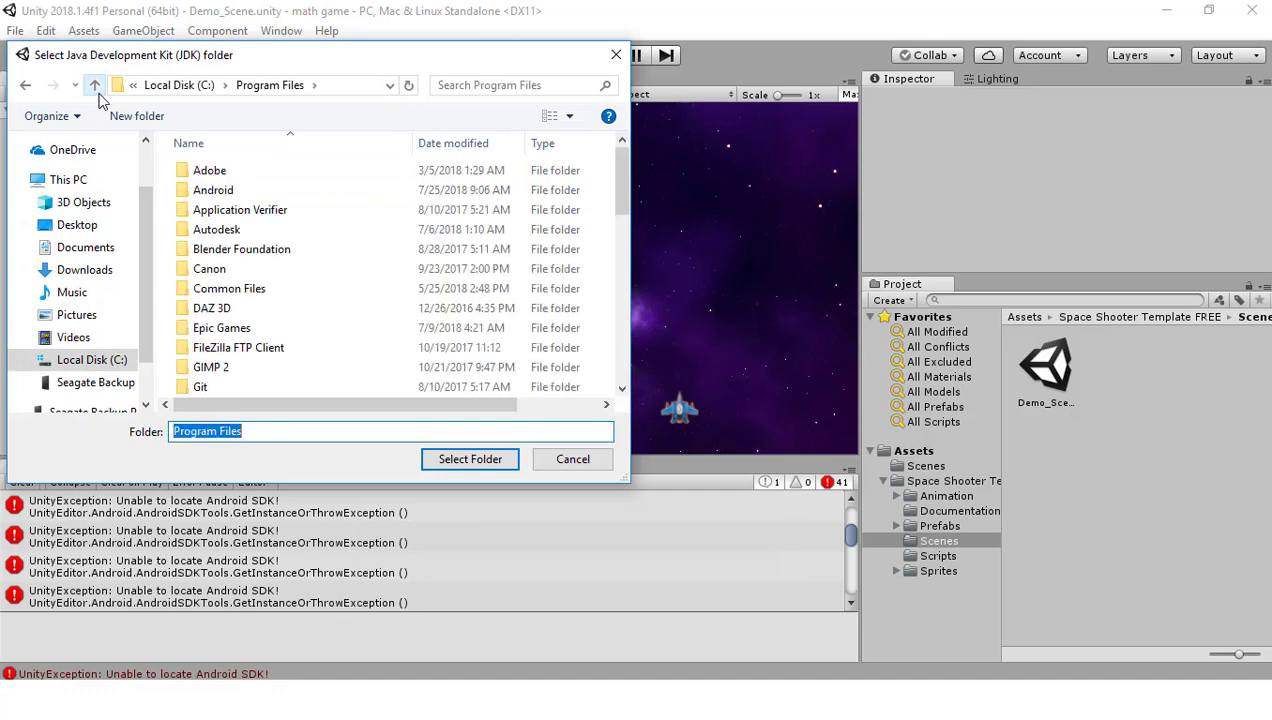
scroll(385, 248, down, 1)
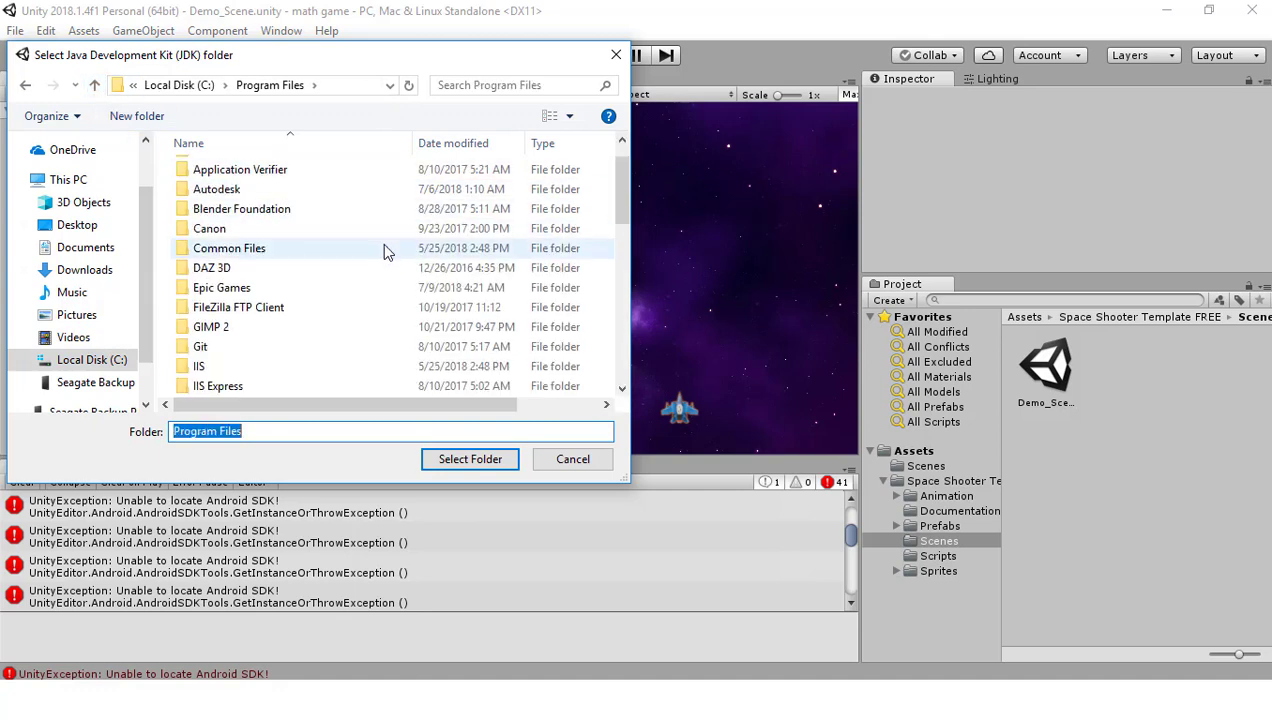
scroll(385, 252, down, 2)
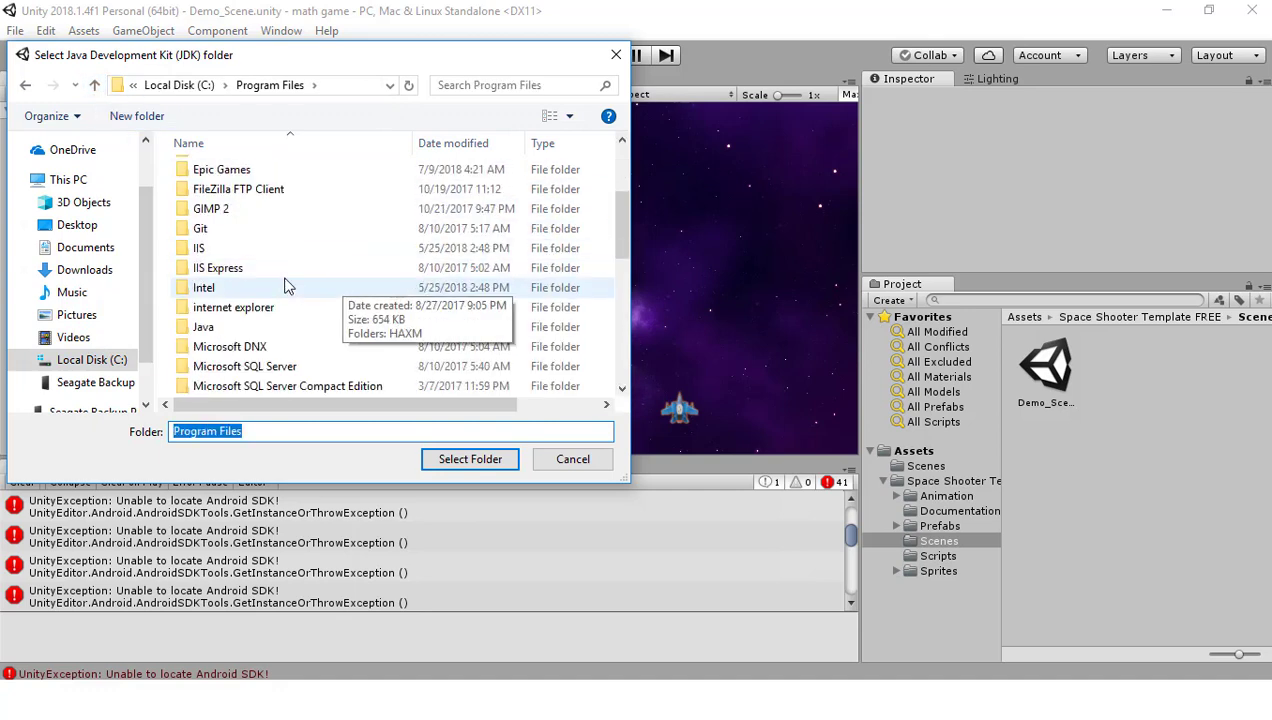
scroll(285, 286, down, 6)
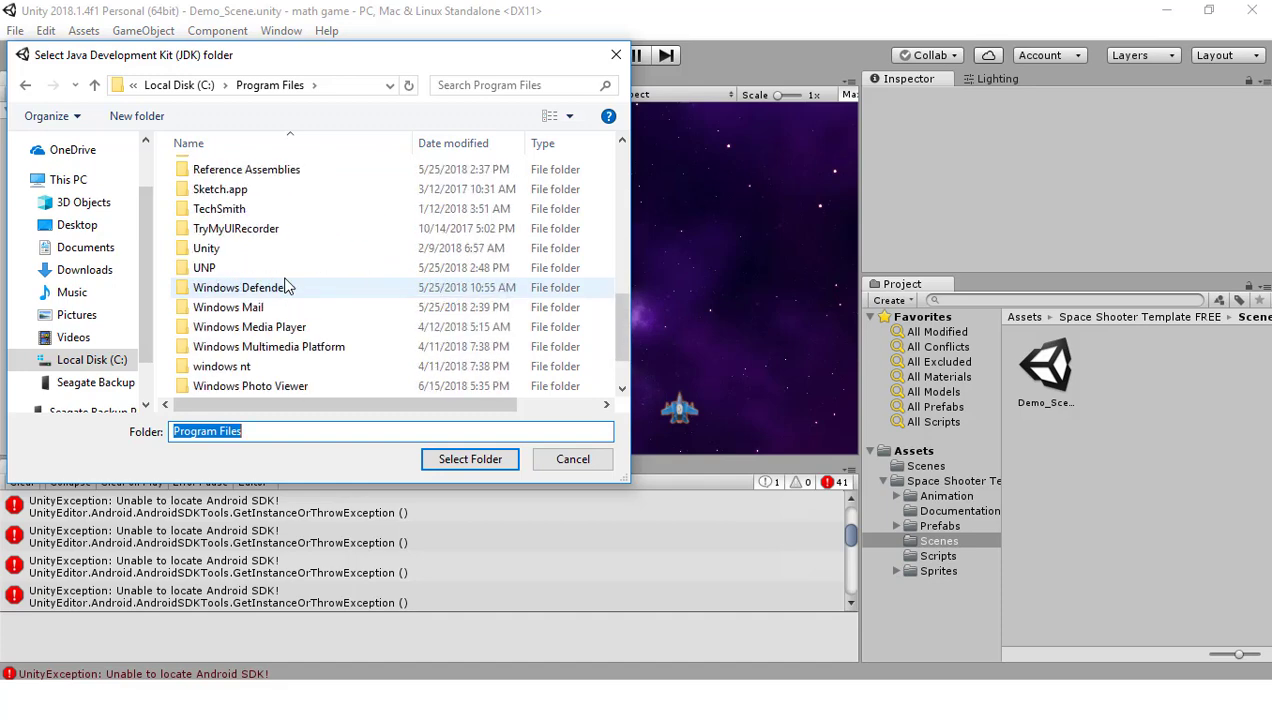
scroll(285, 285, up, 1)
scroll(285, 286, down, 2)
scroll(285, 286, up, 6)
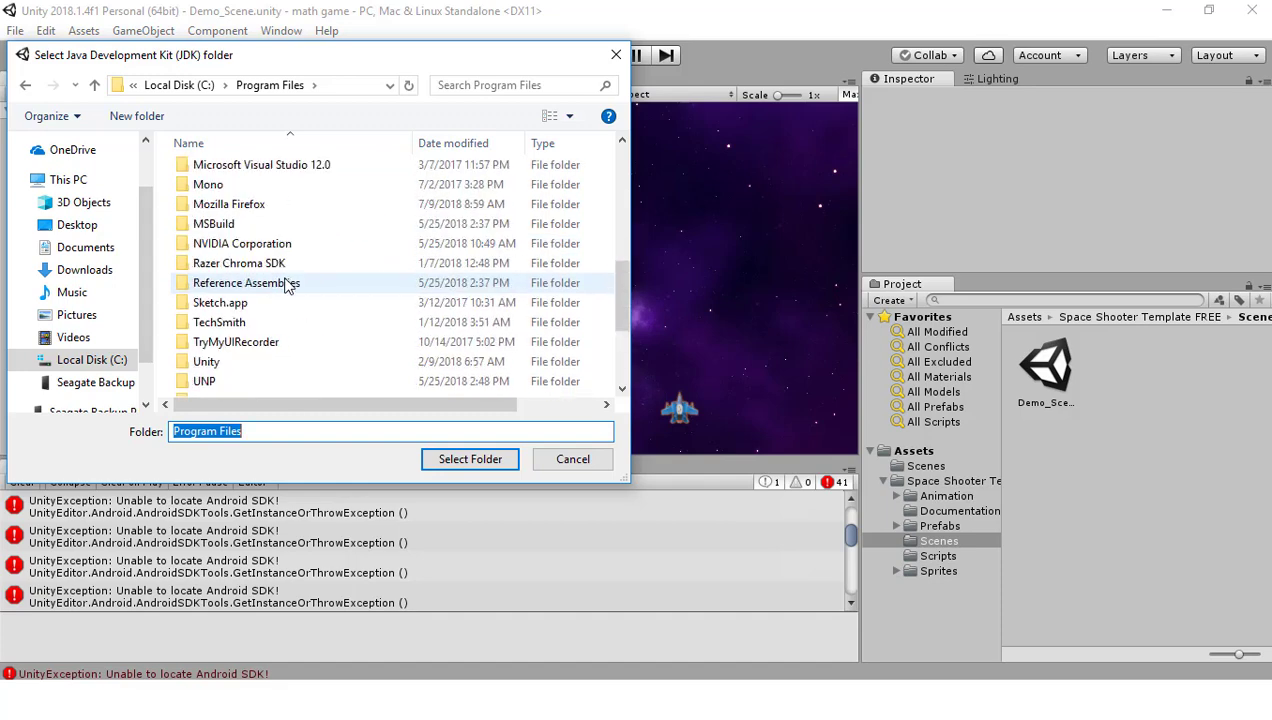
click(286, 263)
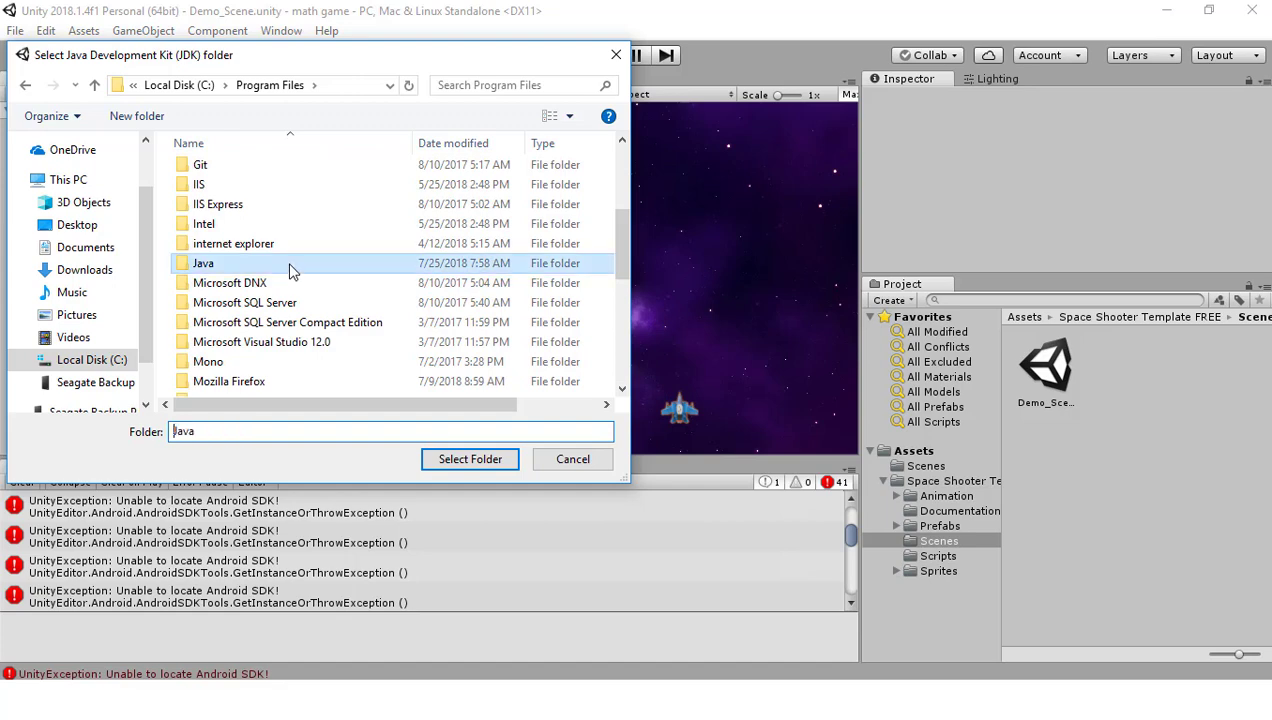
click(471, 461)
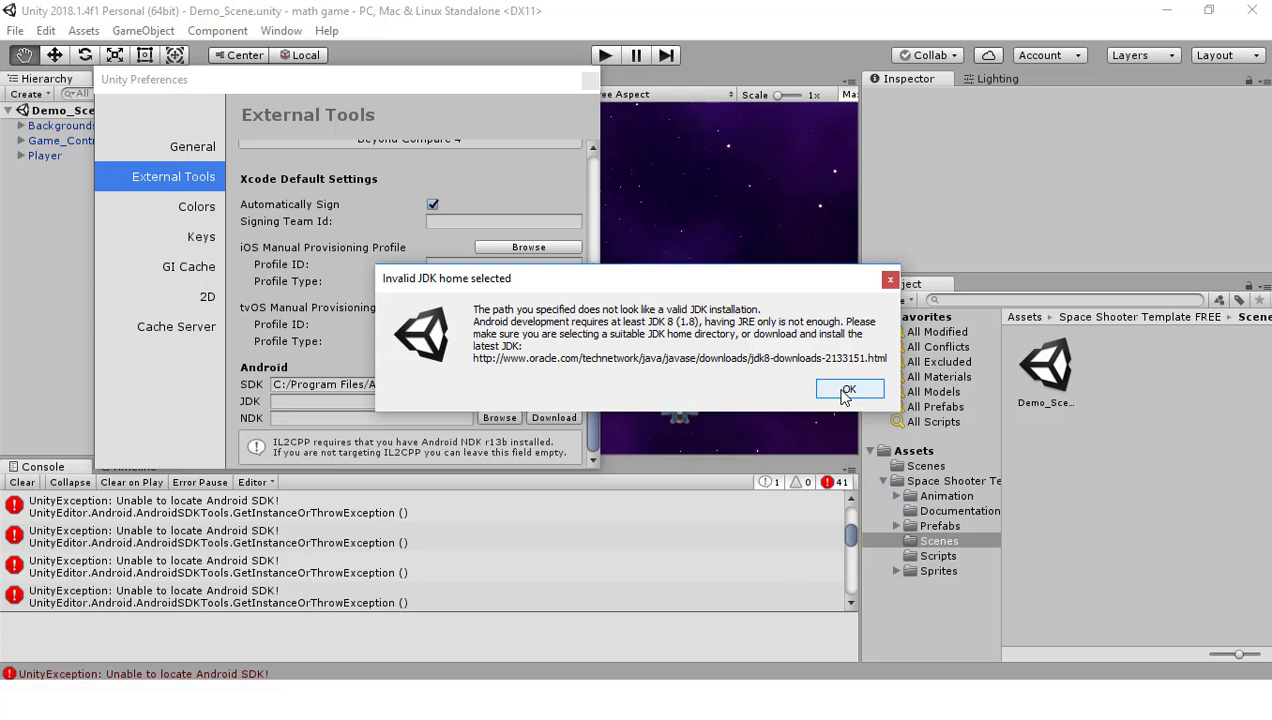
click(845, 392)
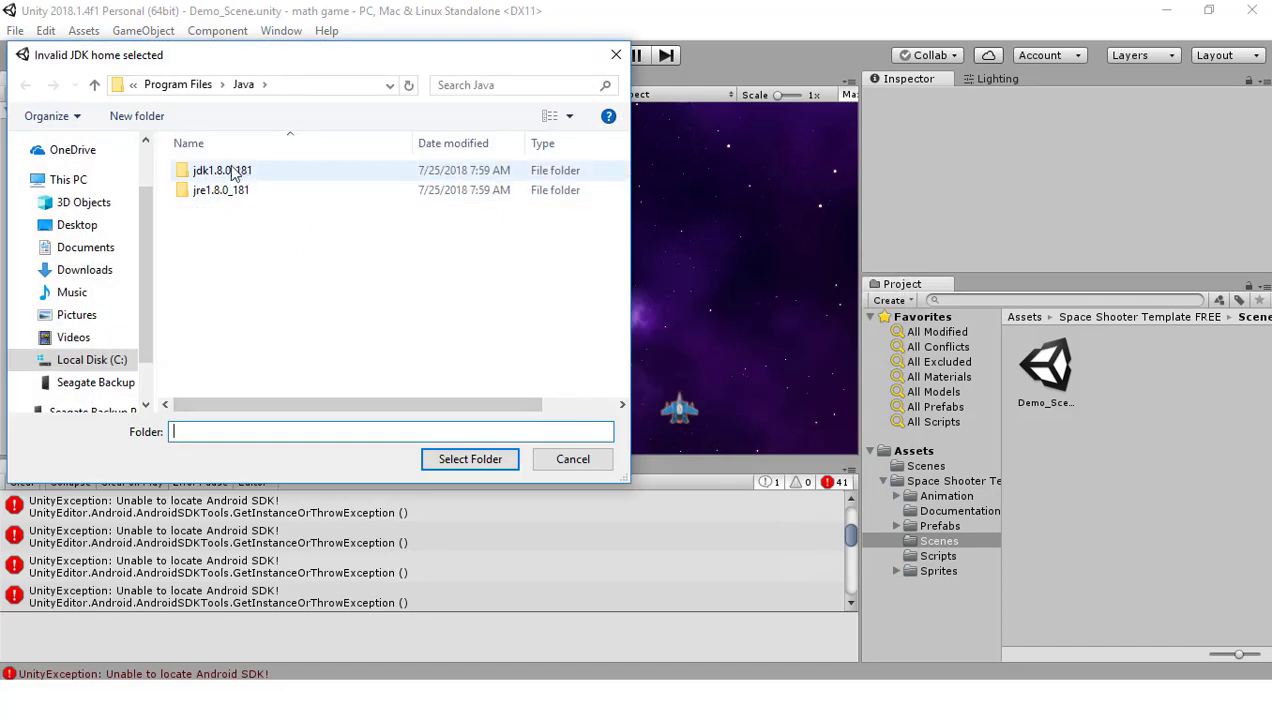
Set the JDK path to the jdk1.8.0_181 folder in C:/Program Files/Java and close the preferences.
click(94, 87)
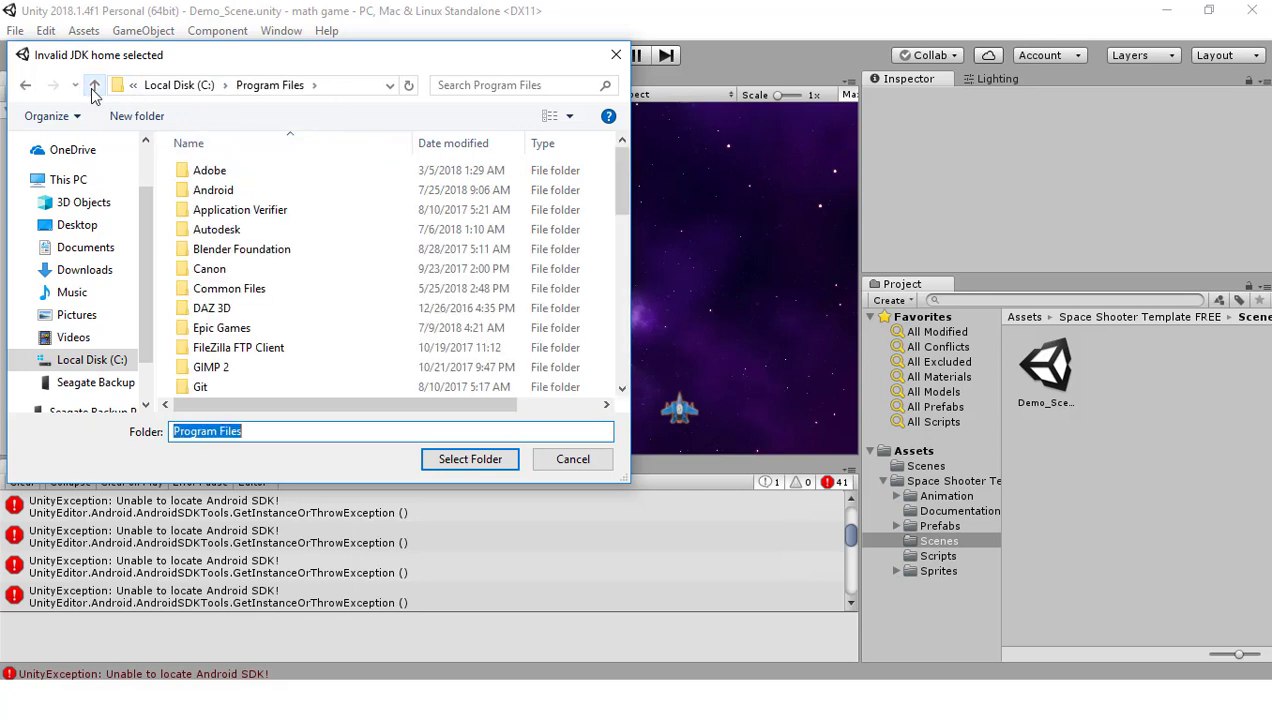
scroll(309, 247, down, 3)
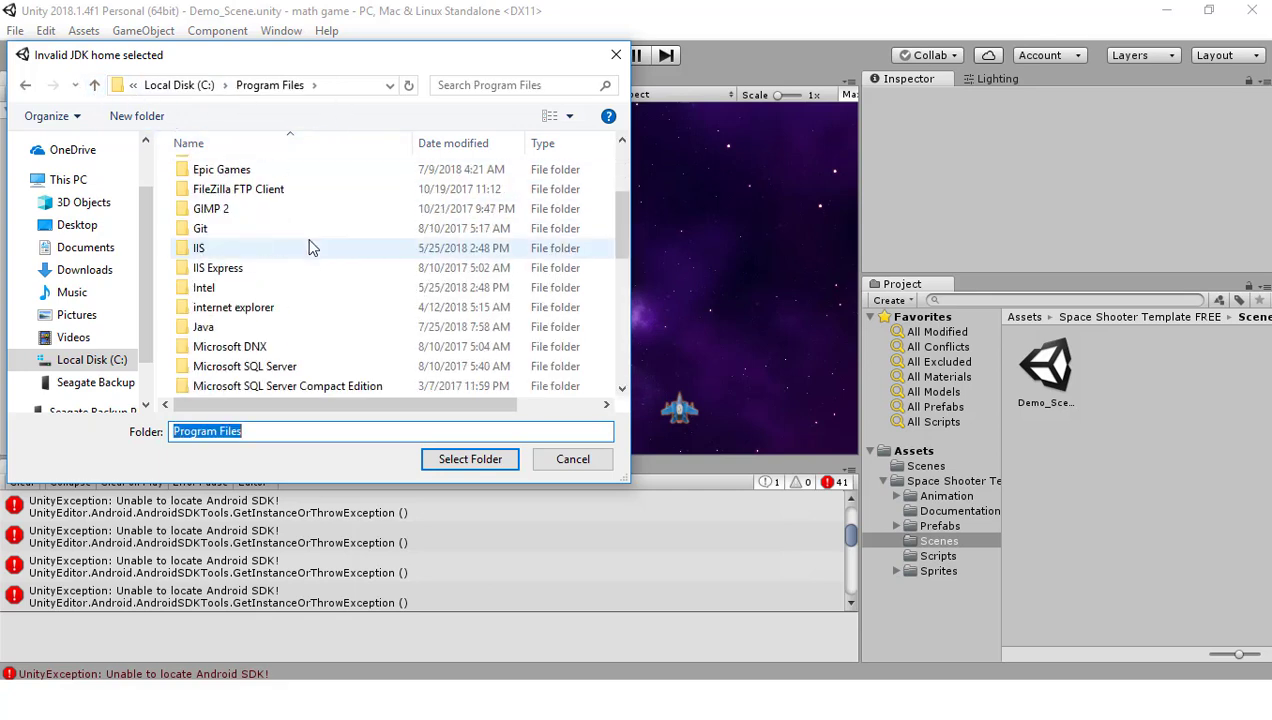
click(203, 327)
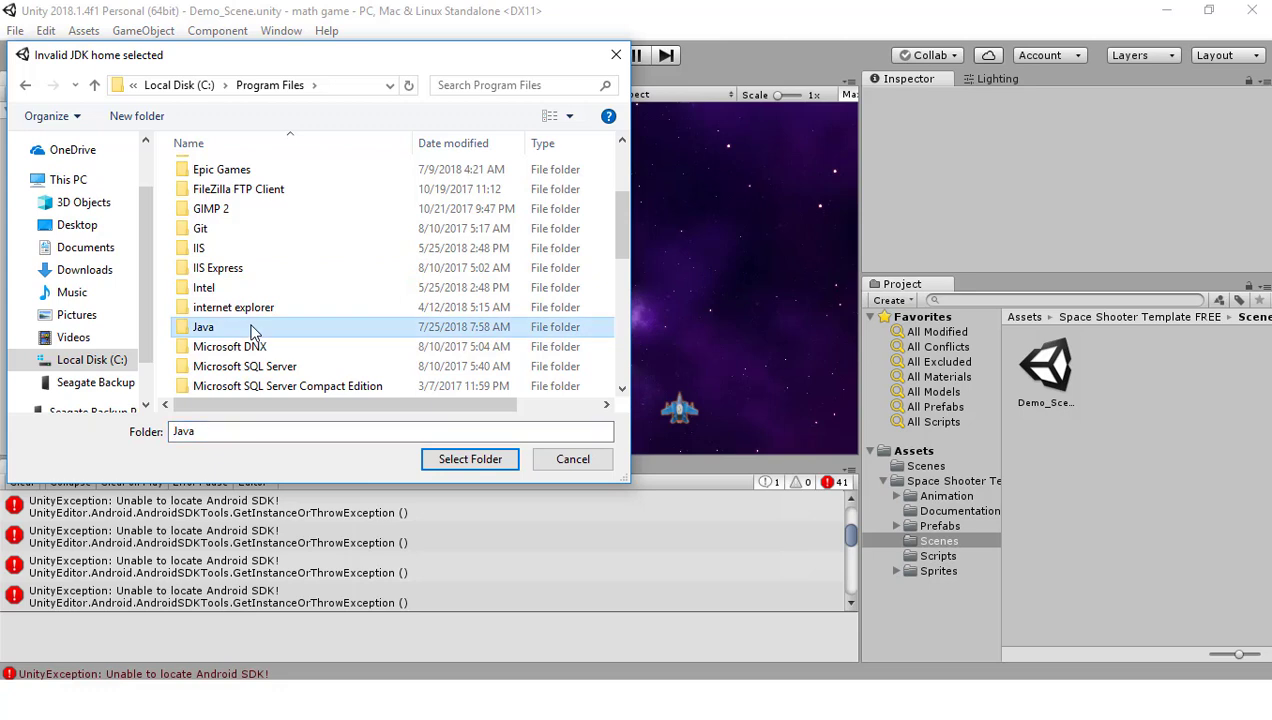
double_click(203, 327)
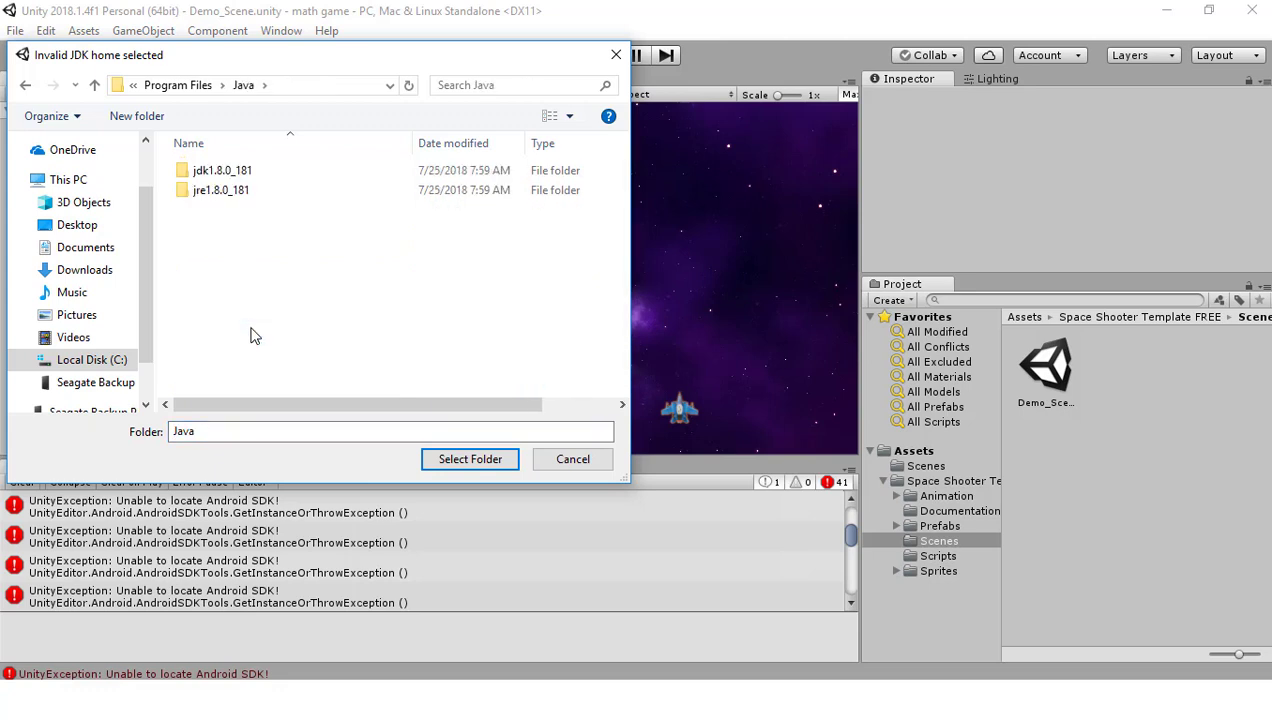
click(219, 172)
double_click(219, 172)
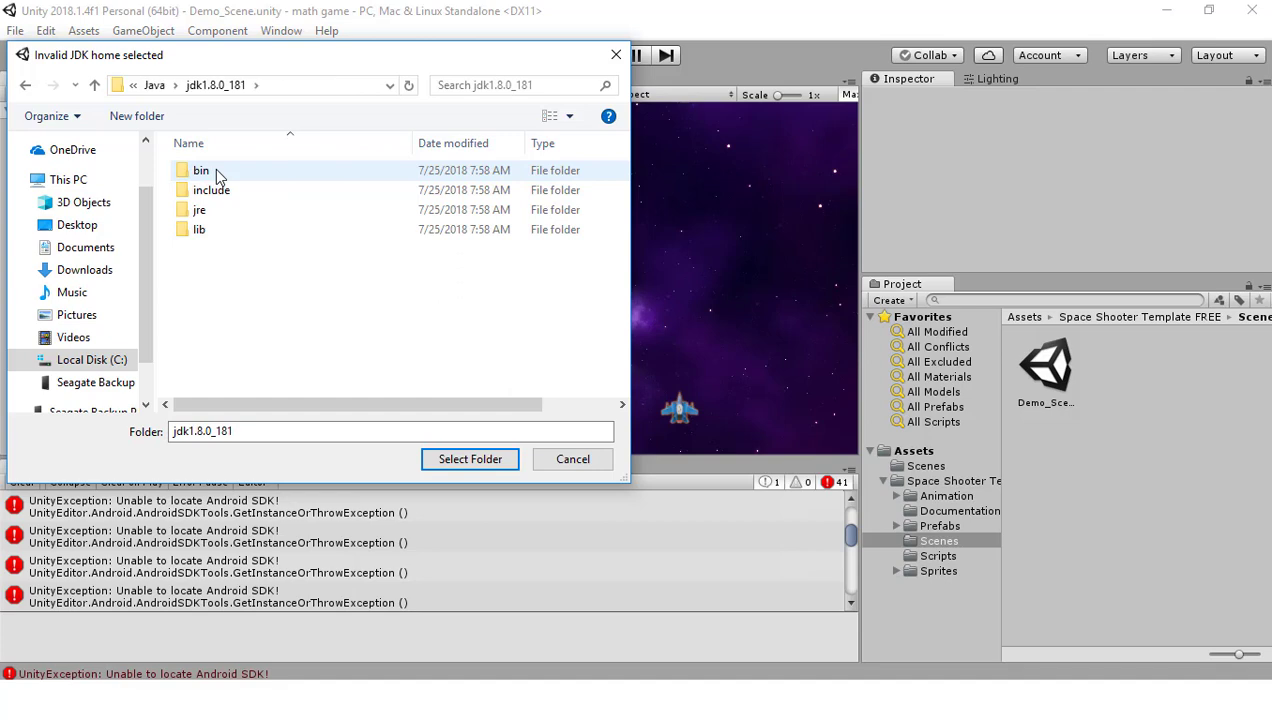
click(468, 460)
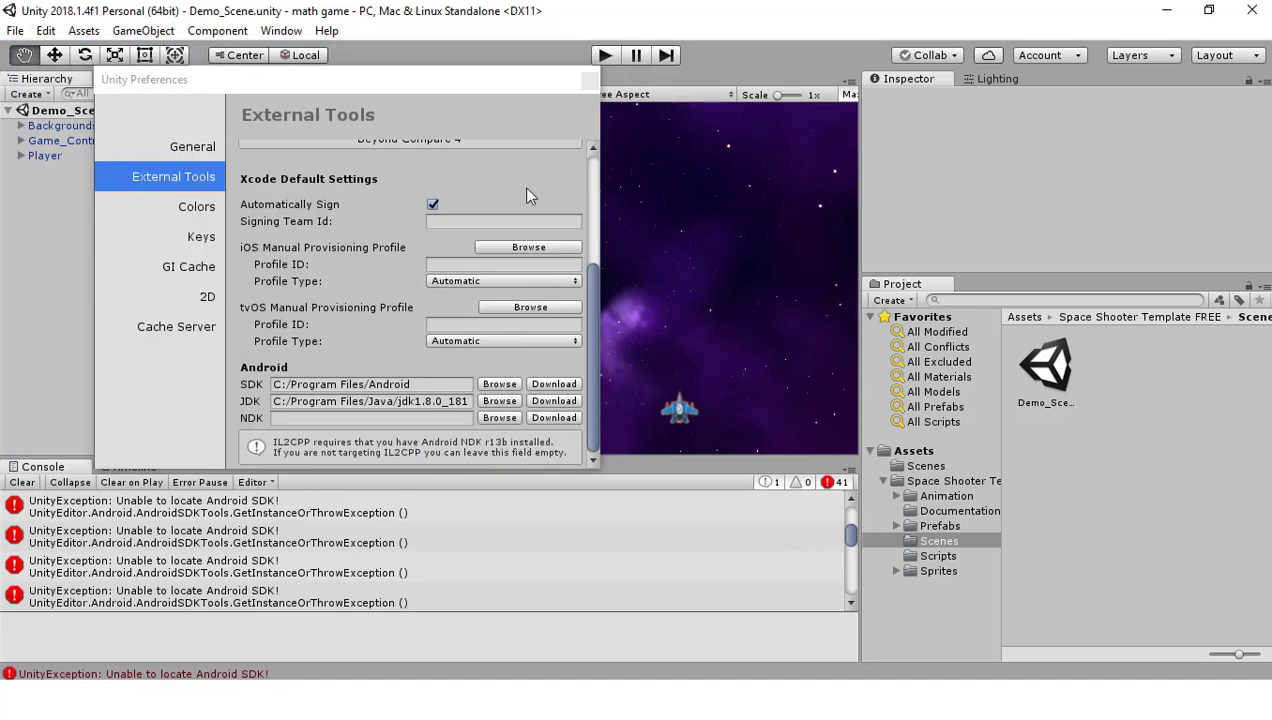
click(589, 80)
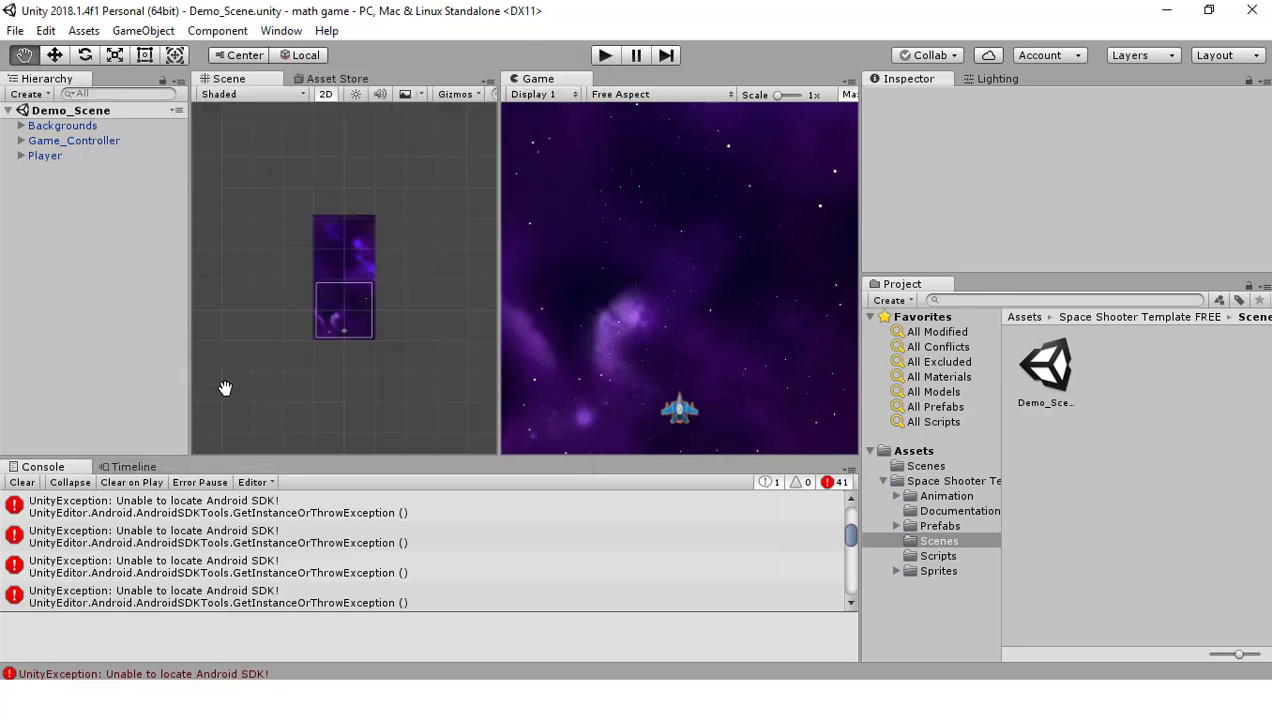
Clear the console and switch the project's build platform to Android in the build settings.
click(22, 482)
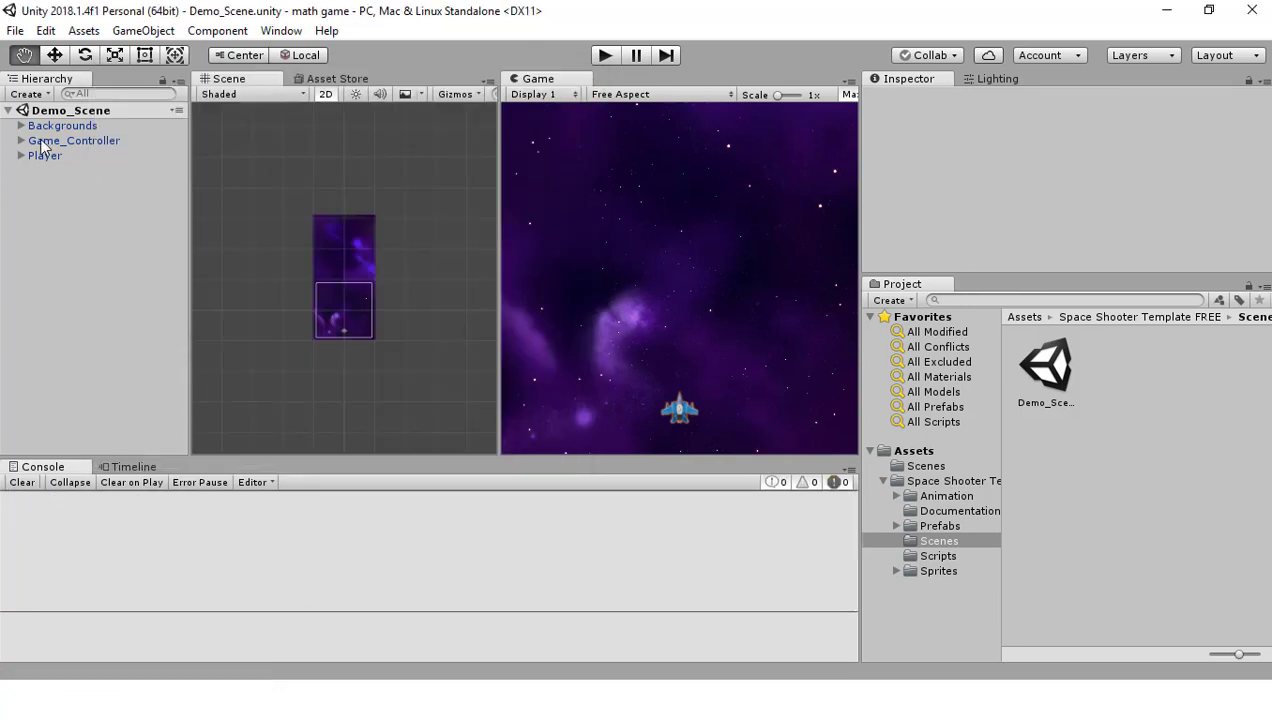
click(12, 32)
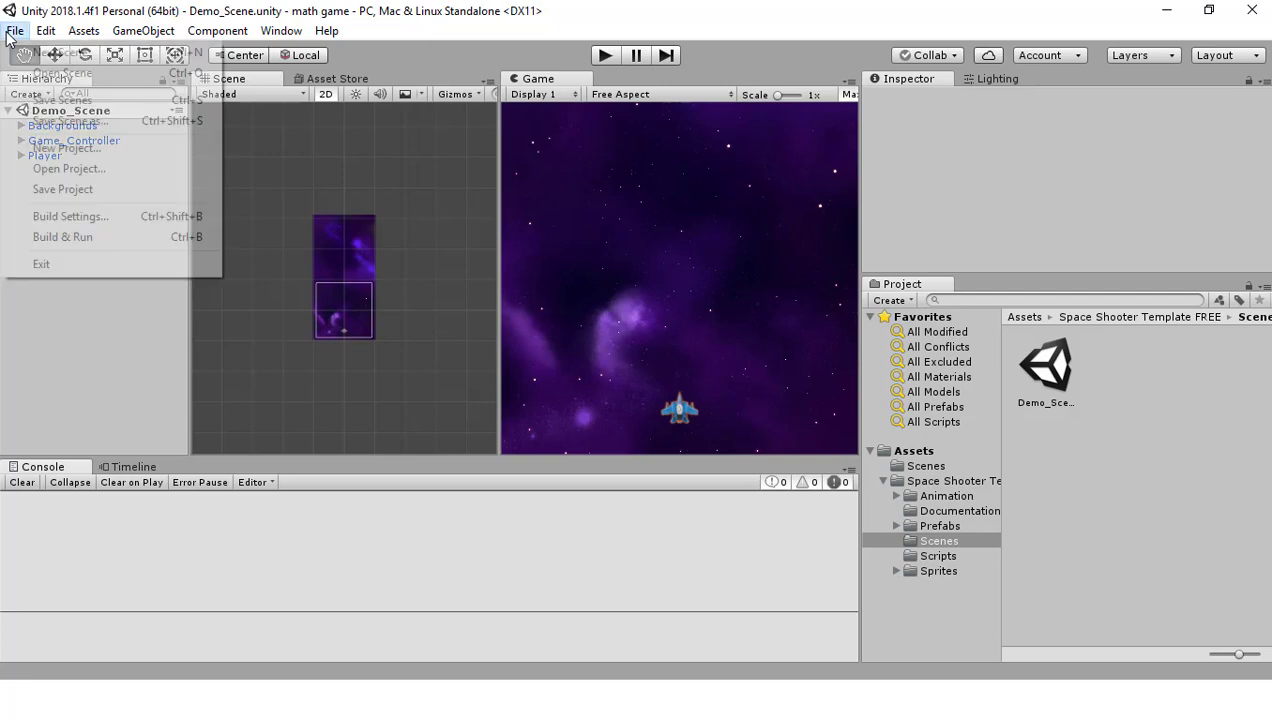
click(72, 216)
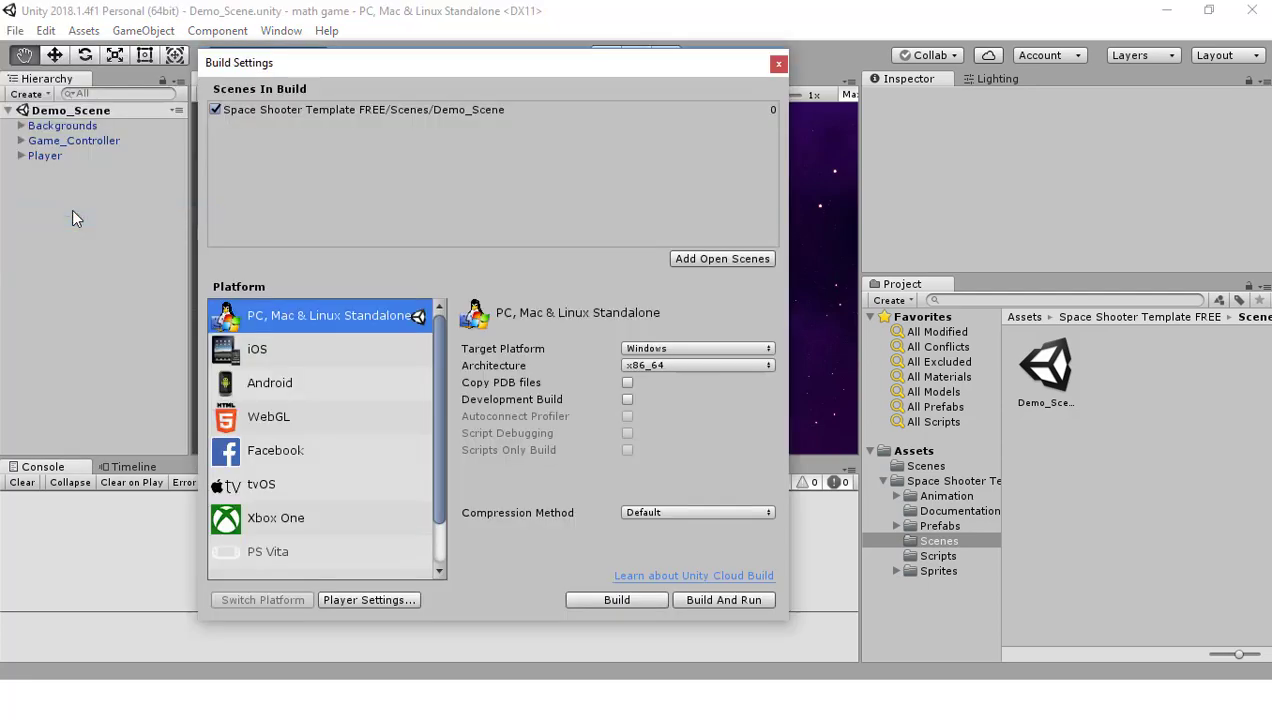
click(332, 388)
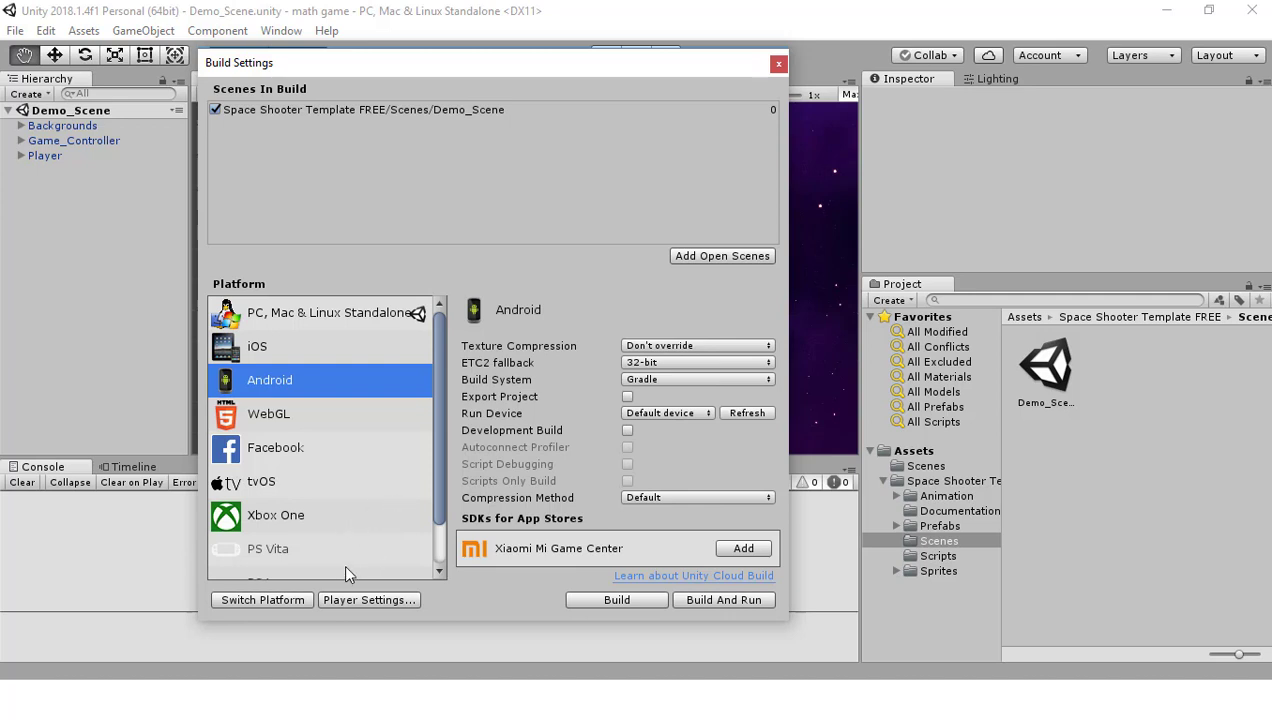
click(297, 600)
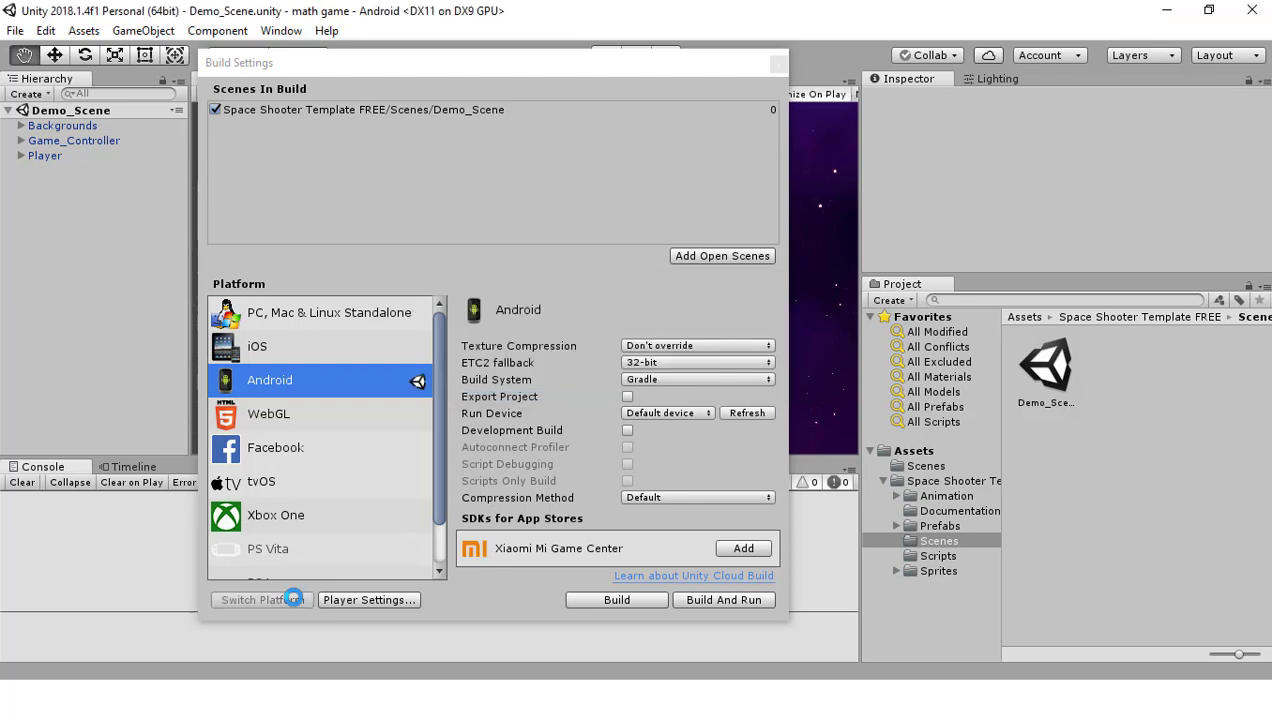
Open the player settings and check the product name, default icon and default cursor entries.
click(367, 599)
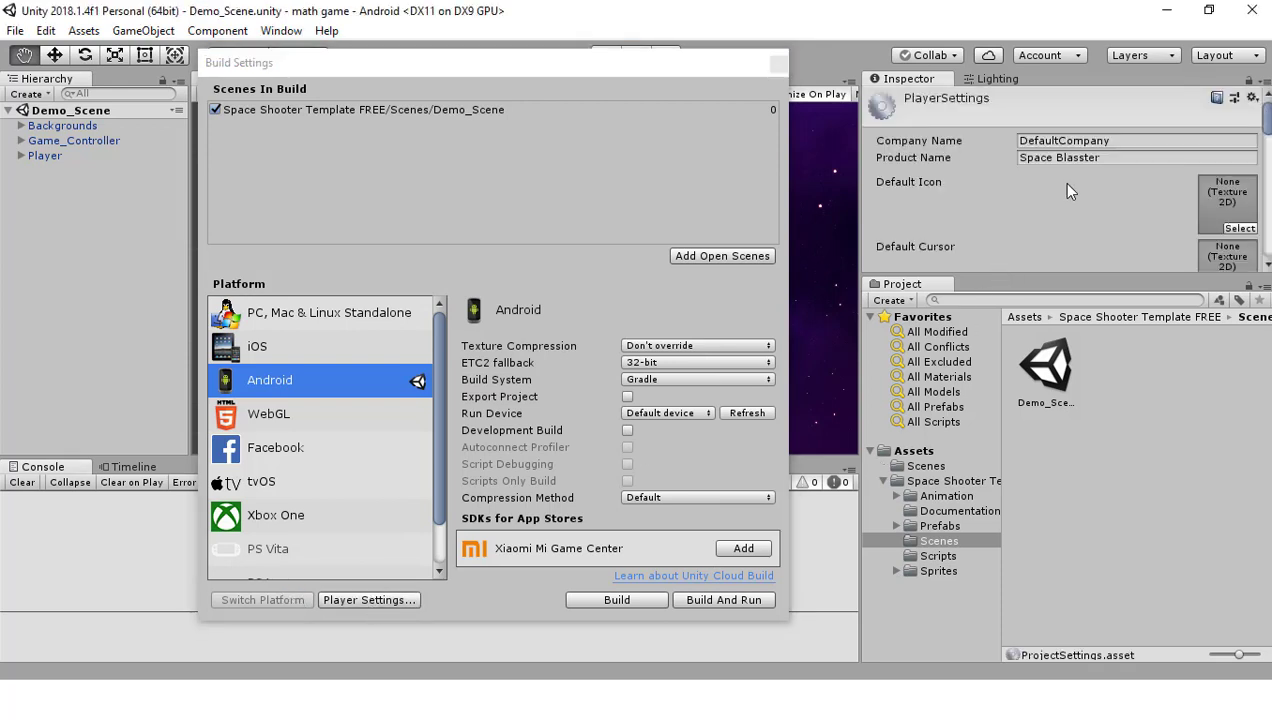
click(1125, 160)
key(ctrl+a)
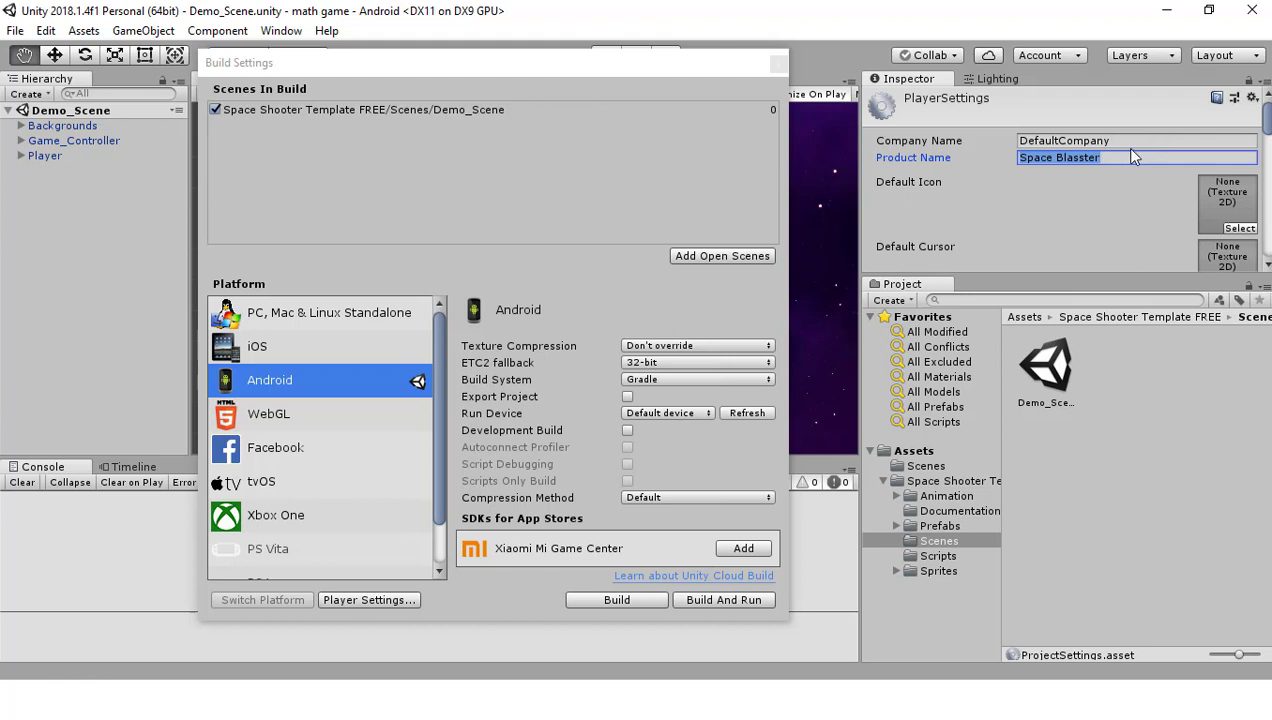
scroll(1060, 210, down, 2)
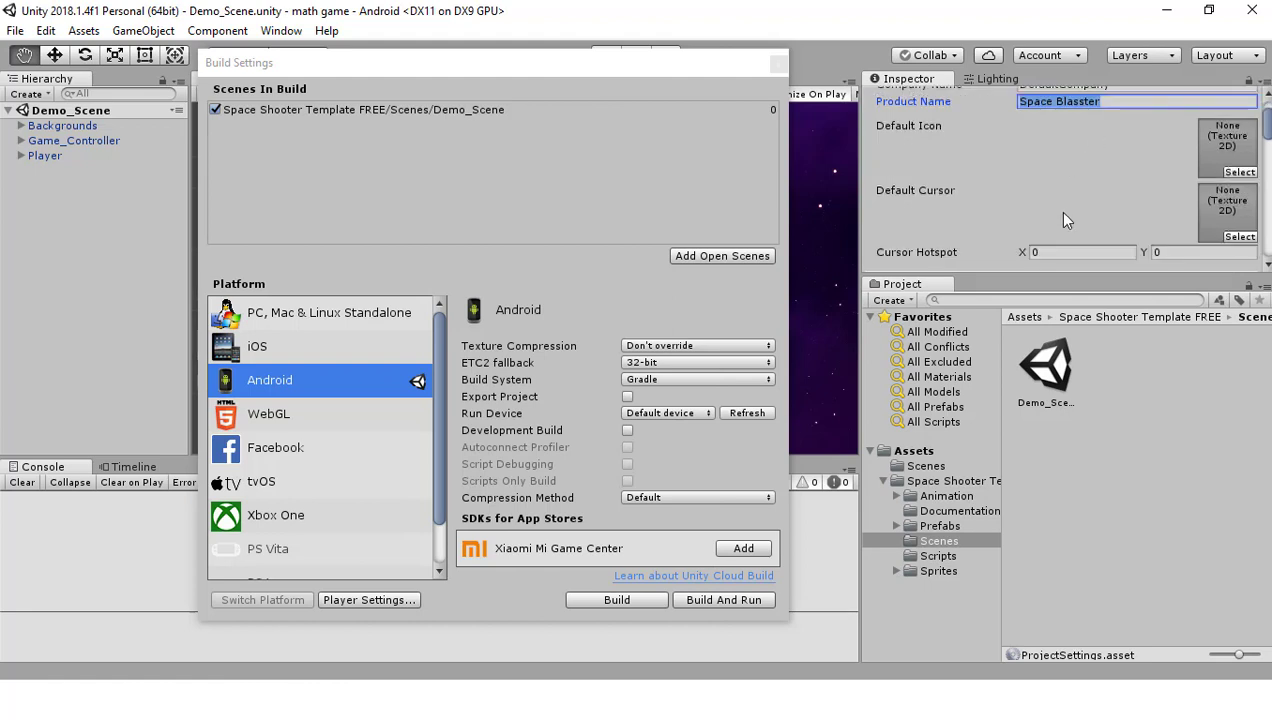
scroll(1063, 220, down, 4)
scroll(1180, 222, up, 4)
scroll(1164, 185, down, 4)
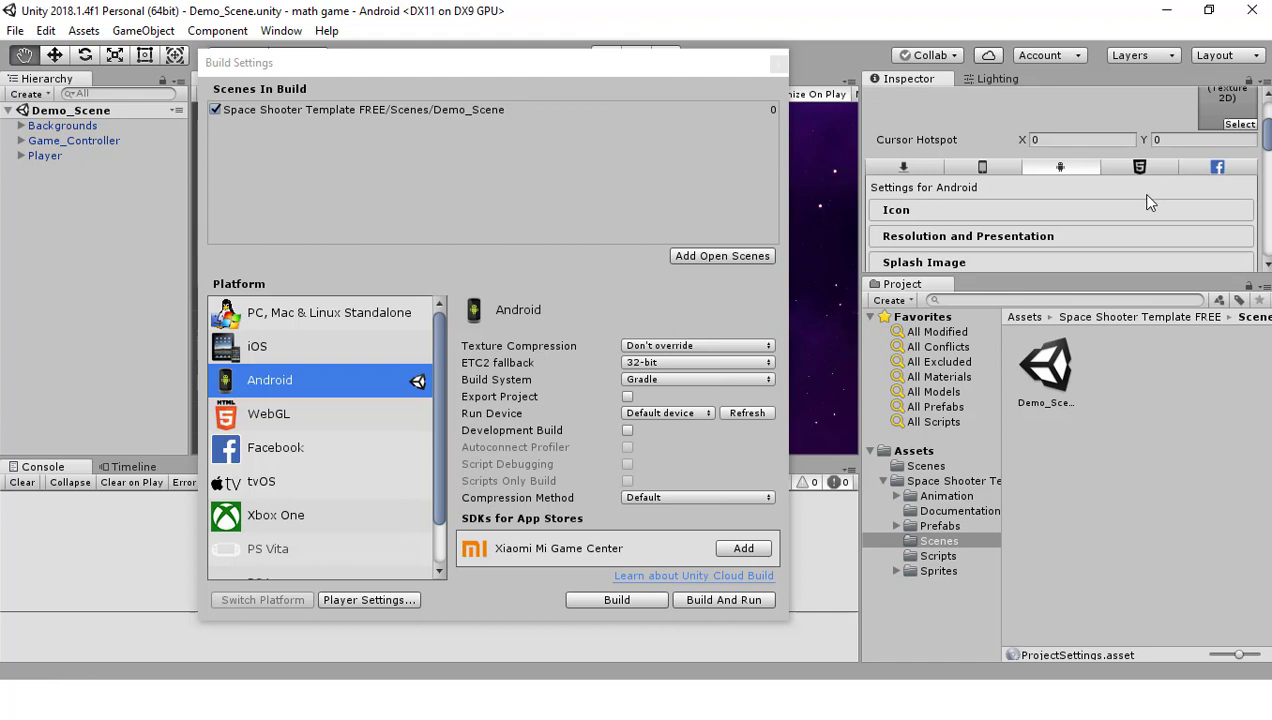
scroll(1139, 193, up, 4)
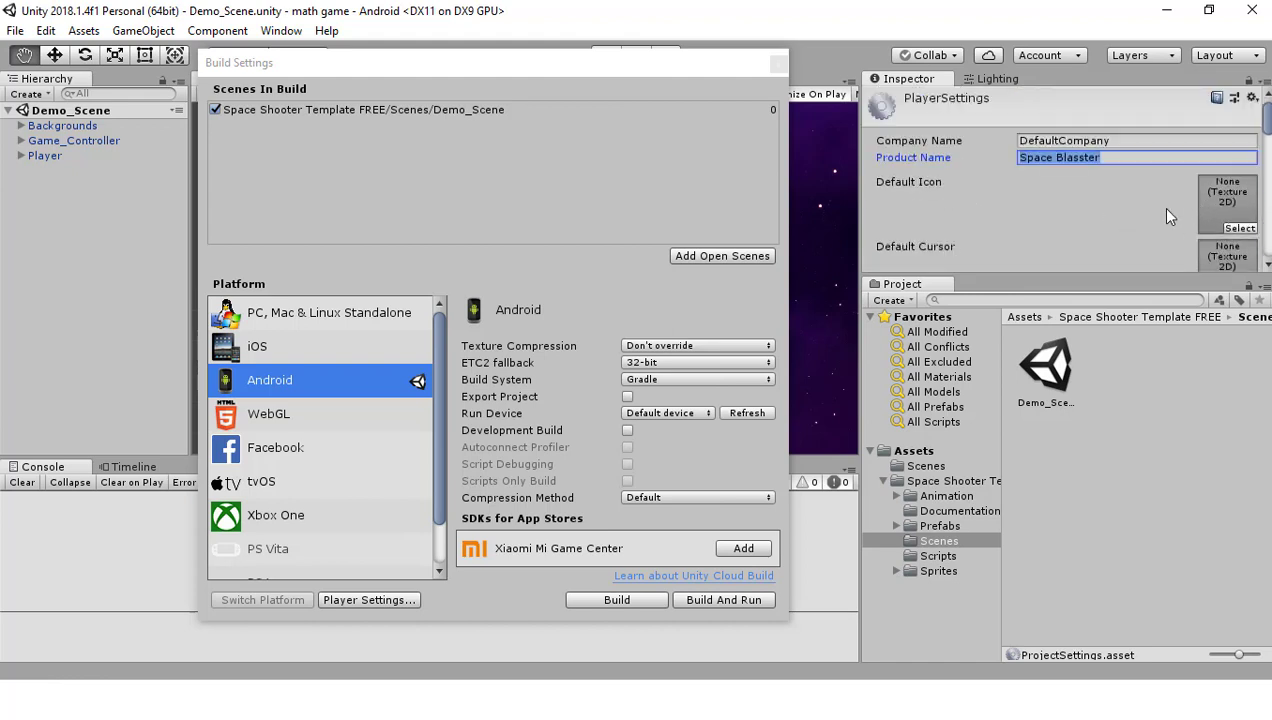
Review the Android player settings, including the rendering options, package name, version and minimum and target API levels.
scroll(1122, 224, down, 3)
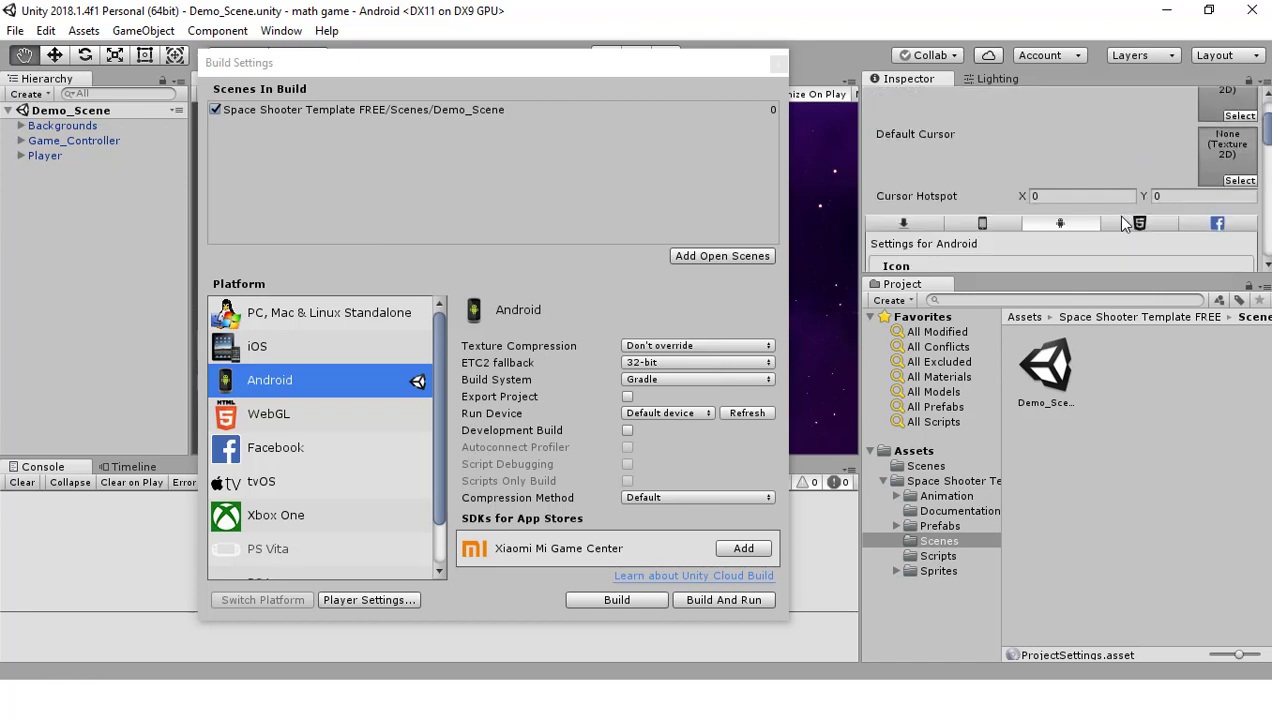
scroll(1138, 175, down, 2)
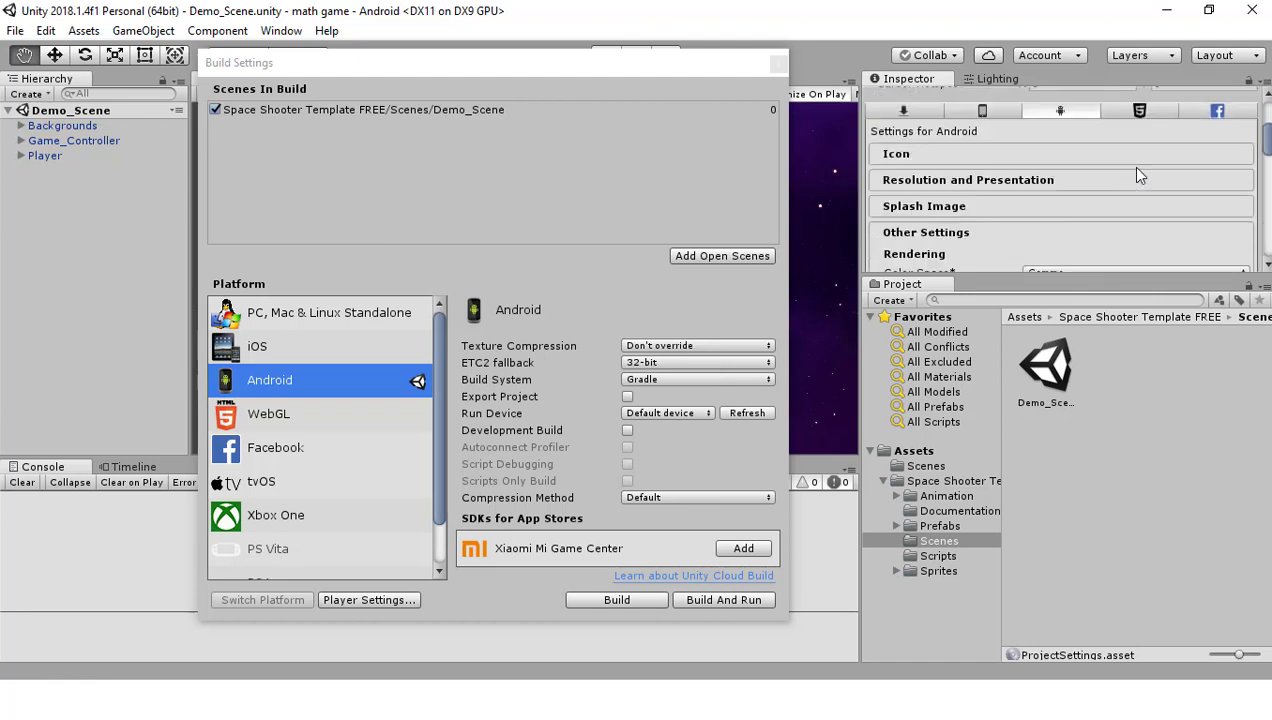
scroll(1133, 188, down, 2)
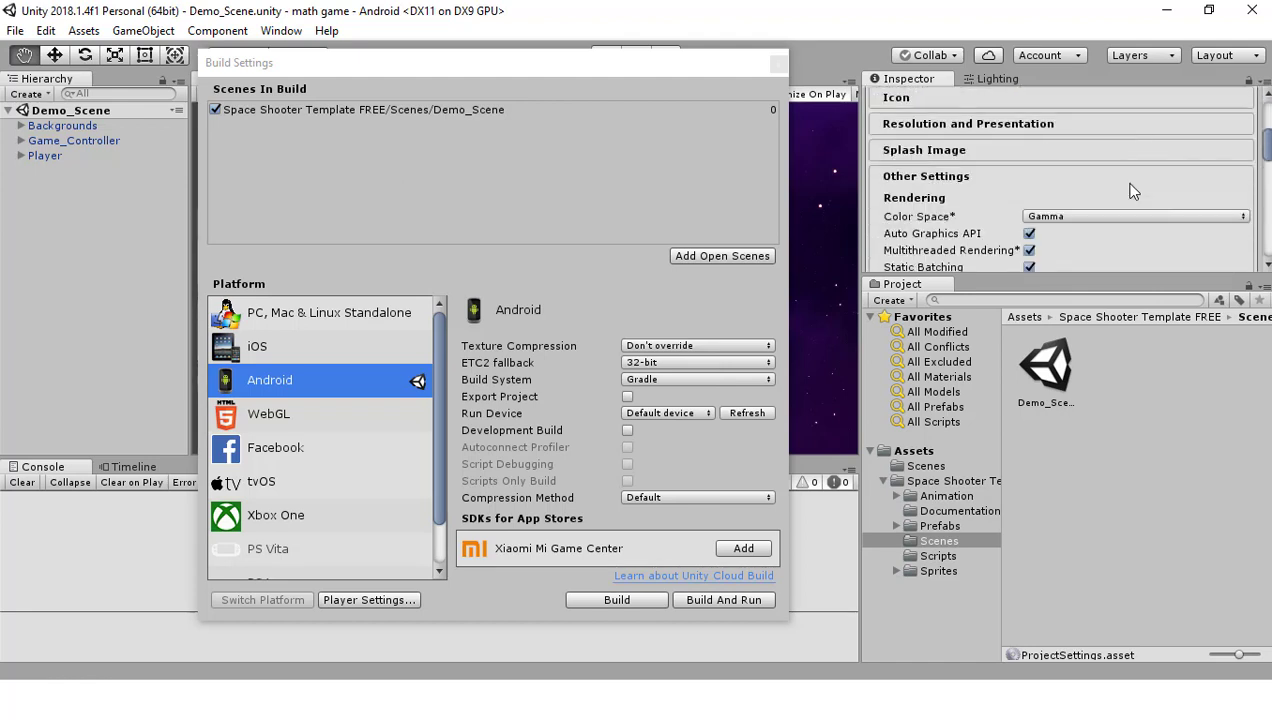
scroll(1133, 191, down, 5)
scroll(1133, 191, down, 2)
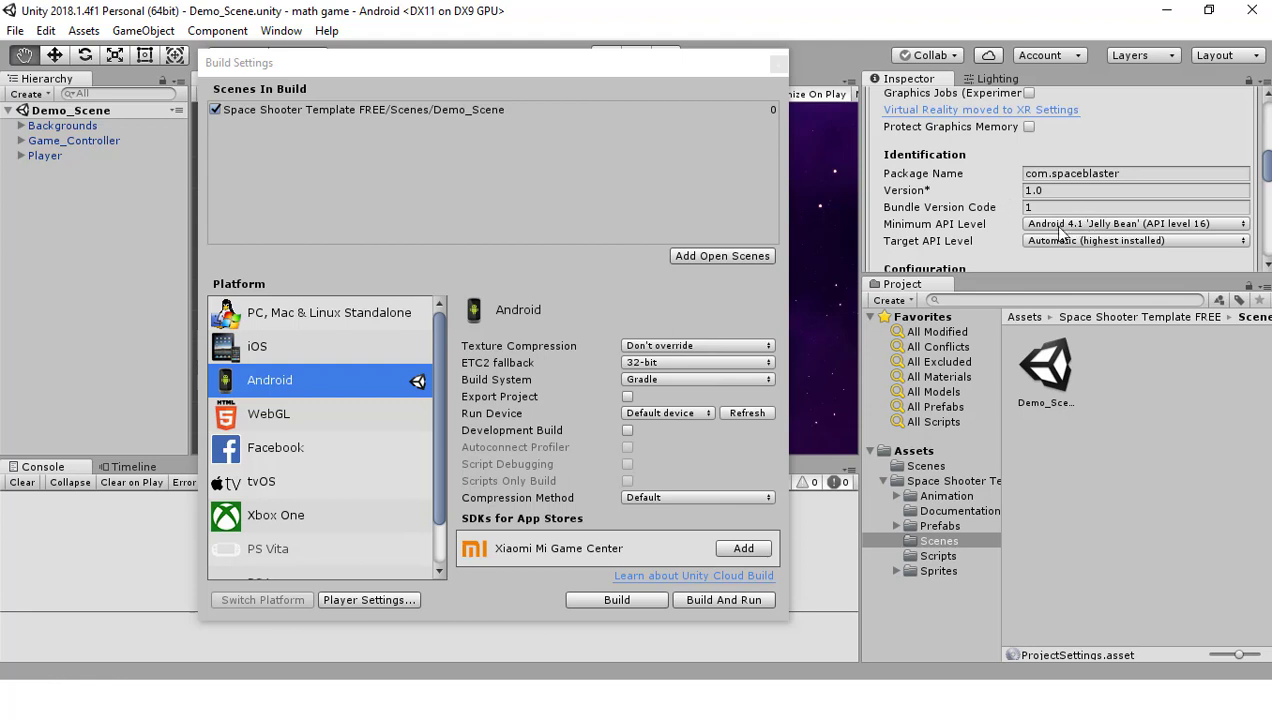
scroll(997, 190, down, 3)
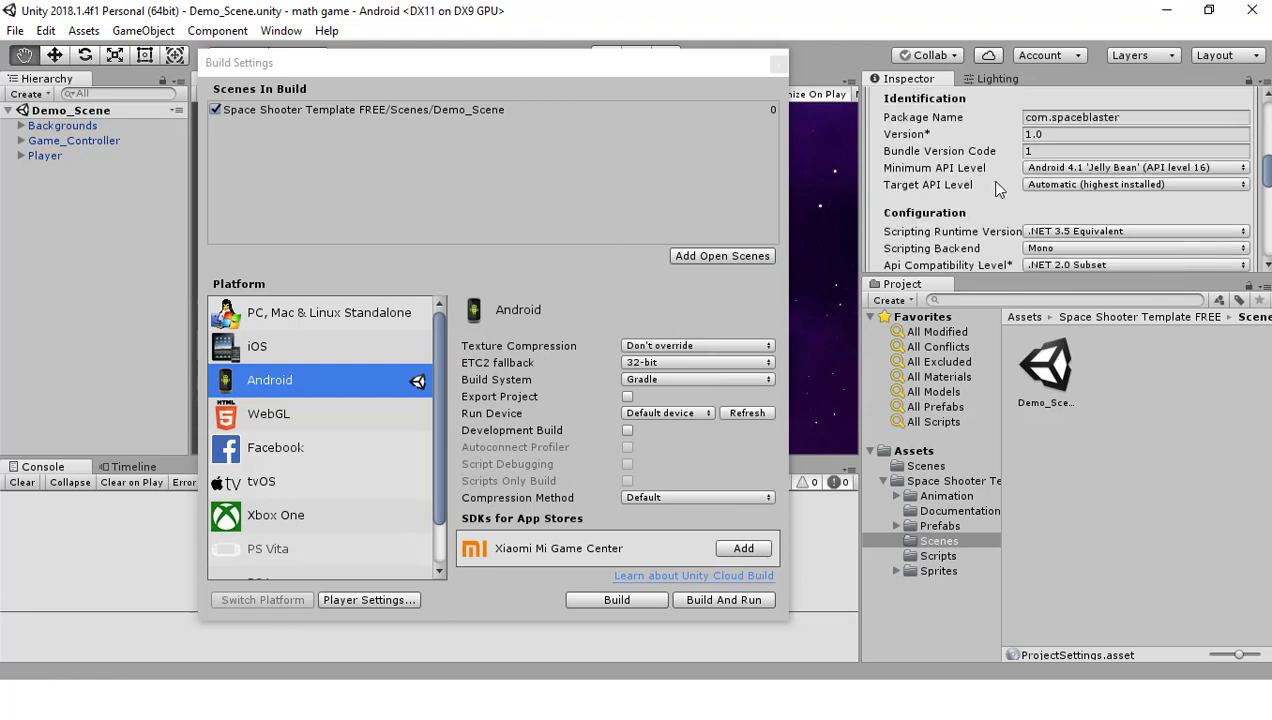
scroll(997, 190, down, 15)
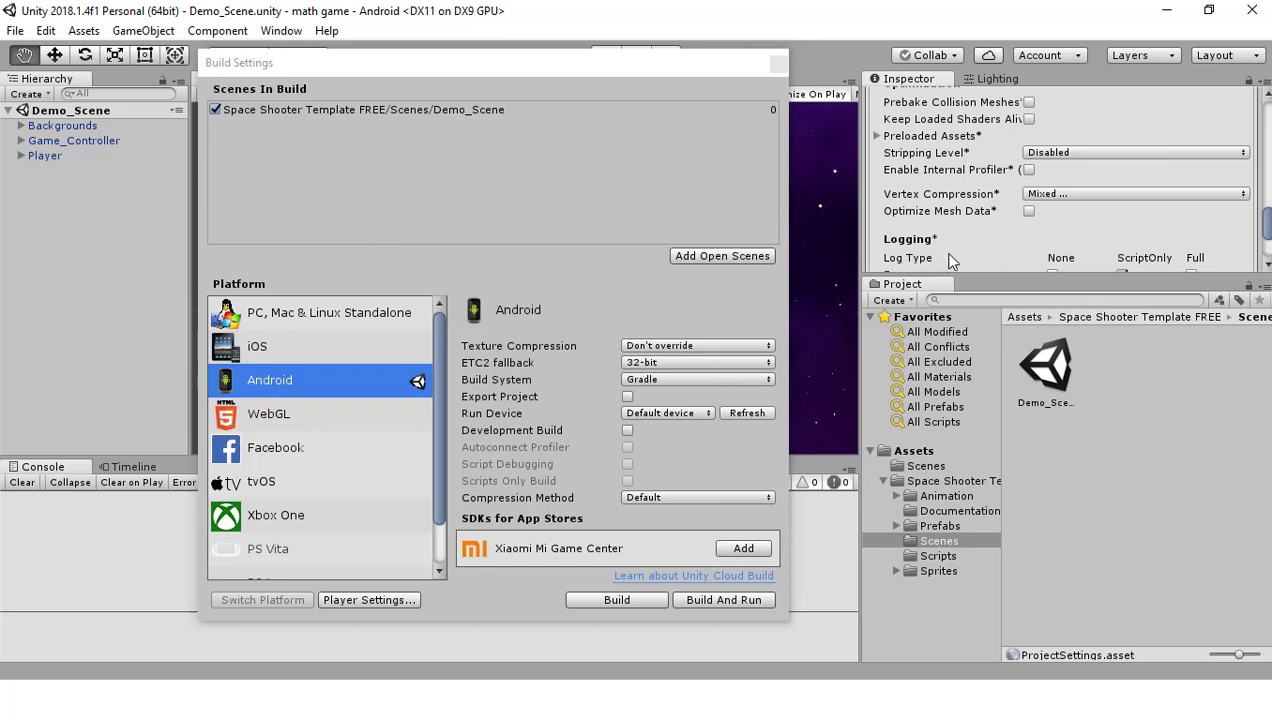
scroll(975, 235, up, 12)
scroll(983, 222, up, 8)
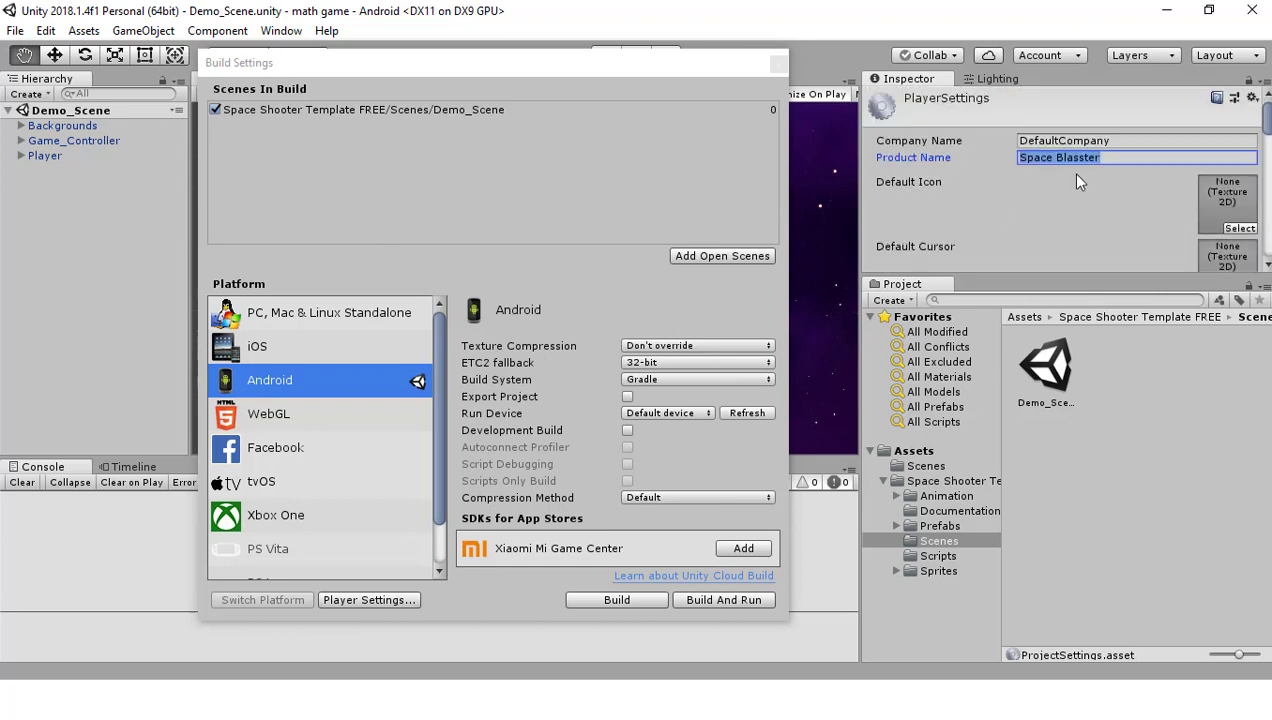
scroll(1070, 185, down, 8)
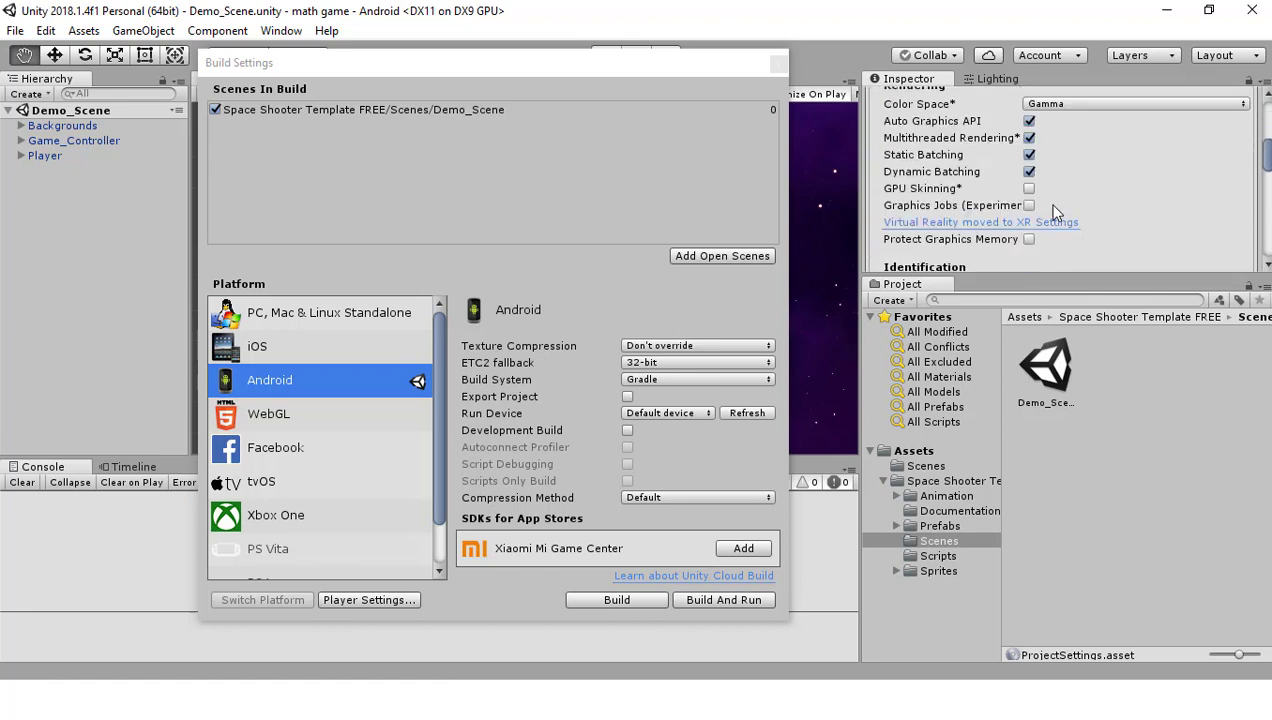
scroll(1053, 210, up, 8)
scroll(1054, 210, down, 9)
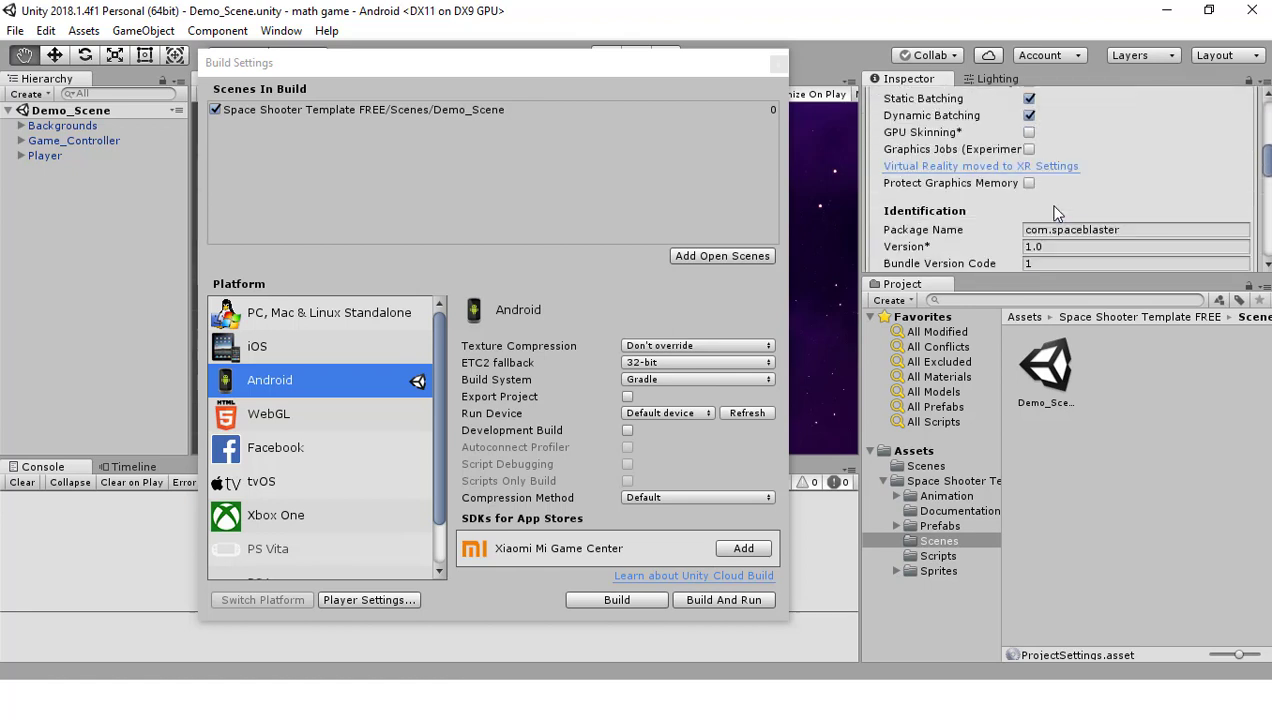
scroll(1054, 211, down, 1)
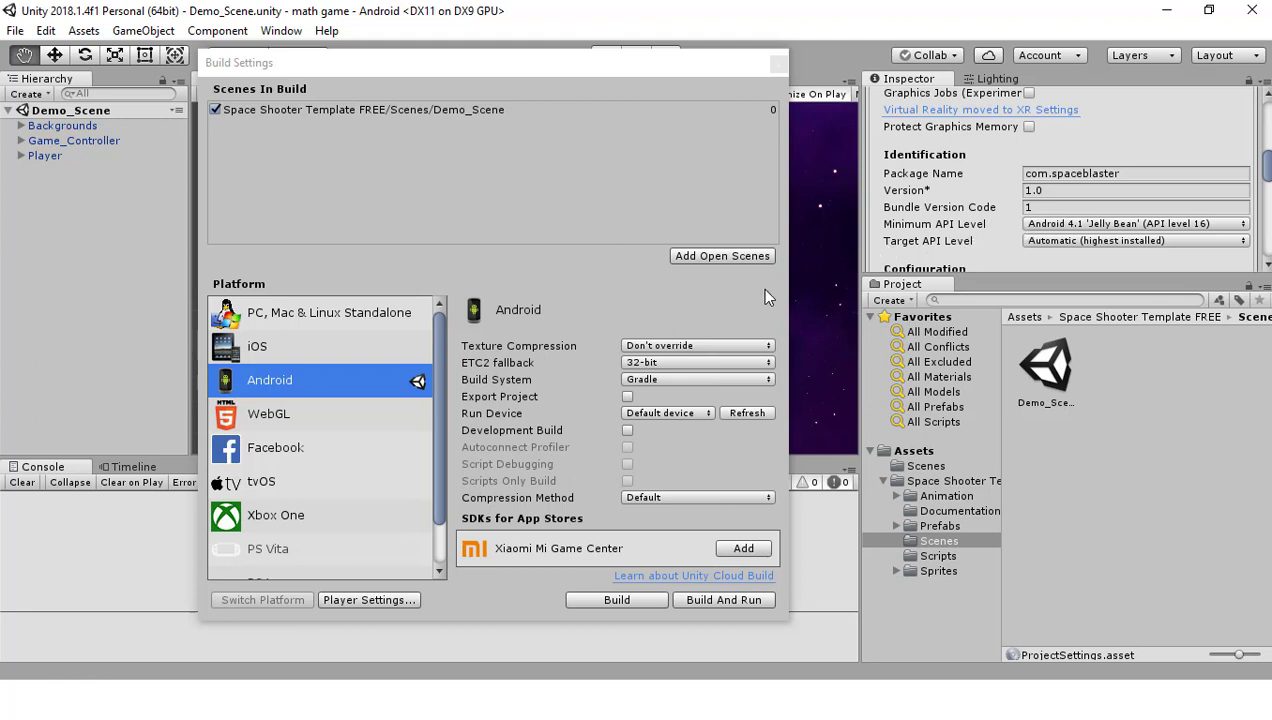
Build the Android APK as Space Blaster in the Andriod Apks folder, using the highest installed platform API.
click(589, 599)
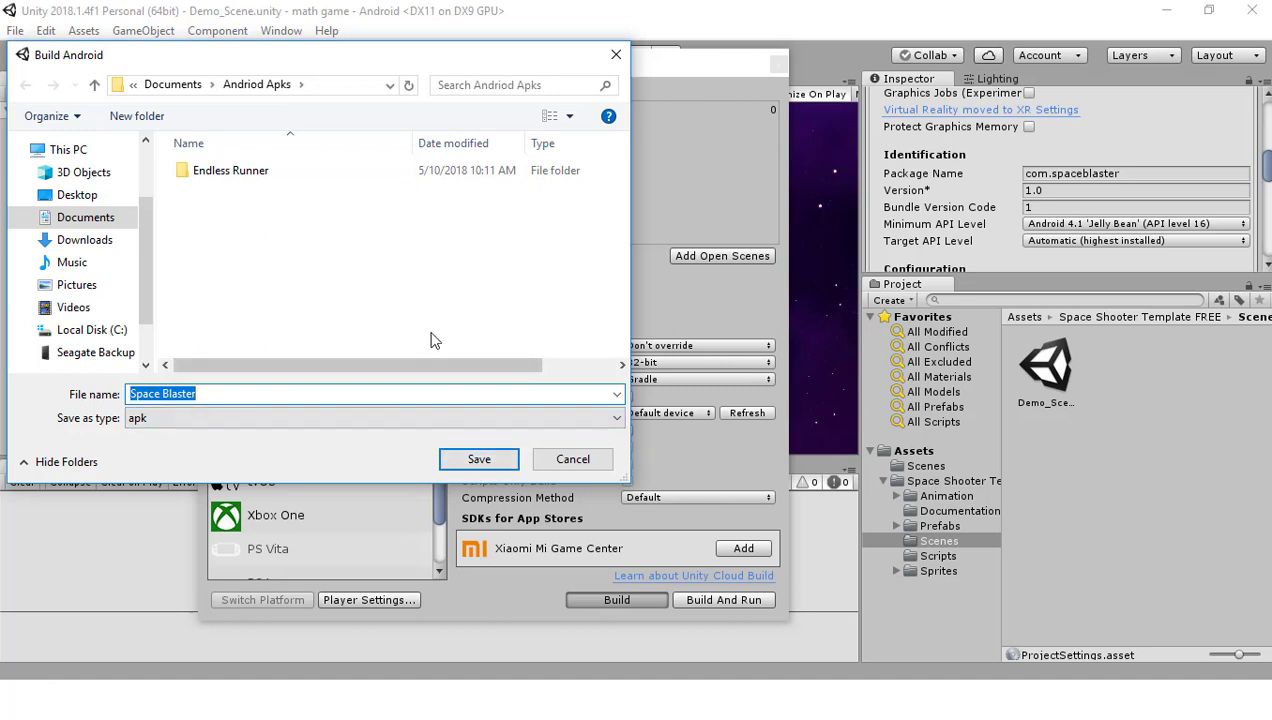
click(490, 462)
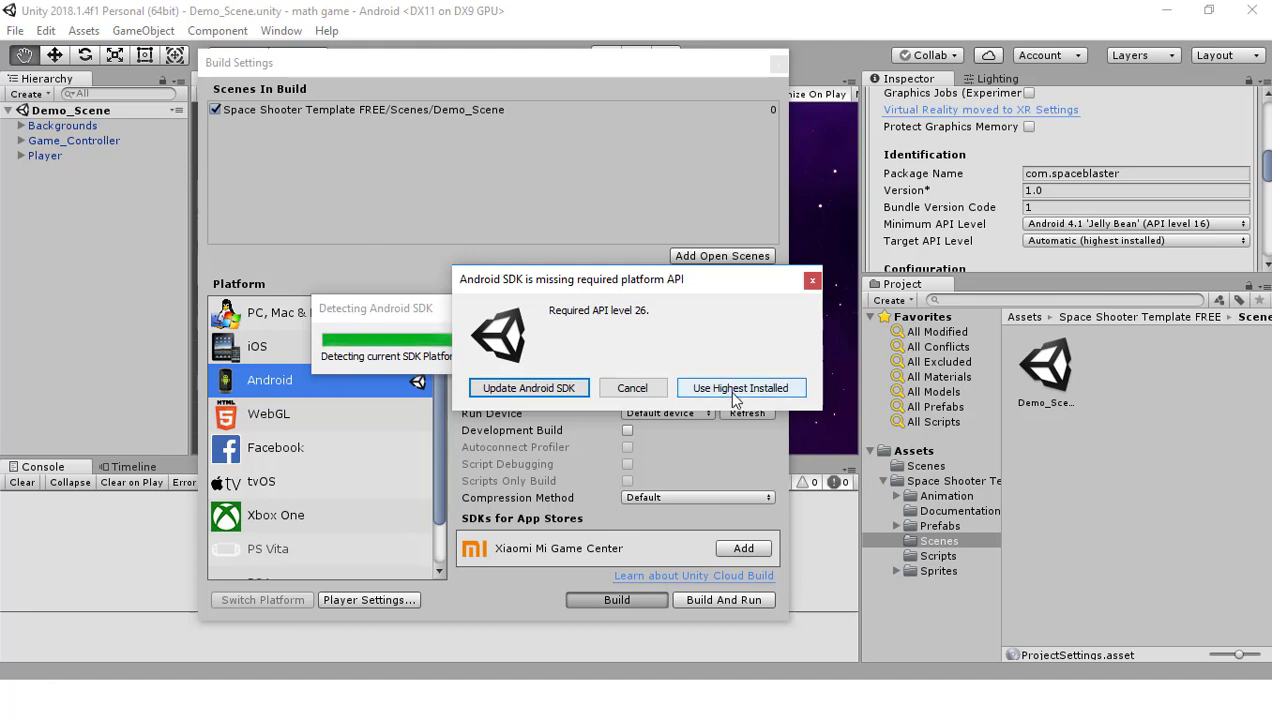
click(733, 394)
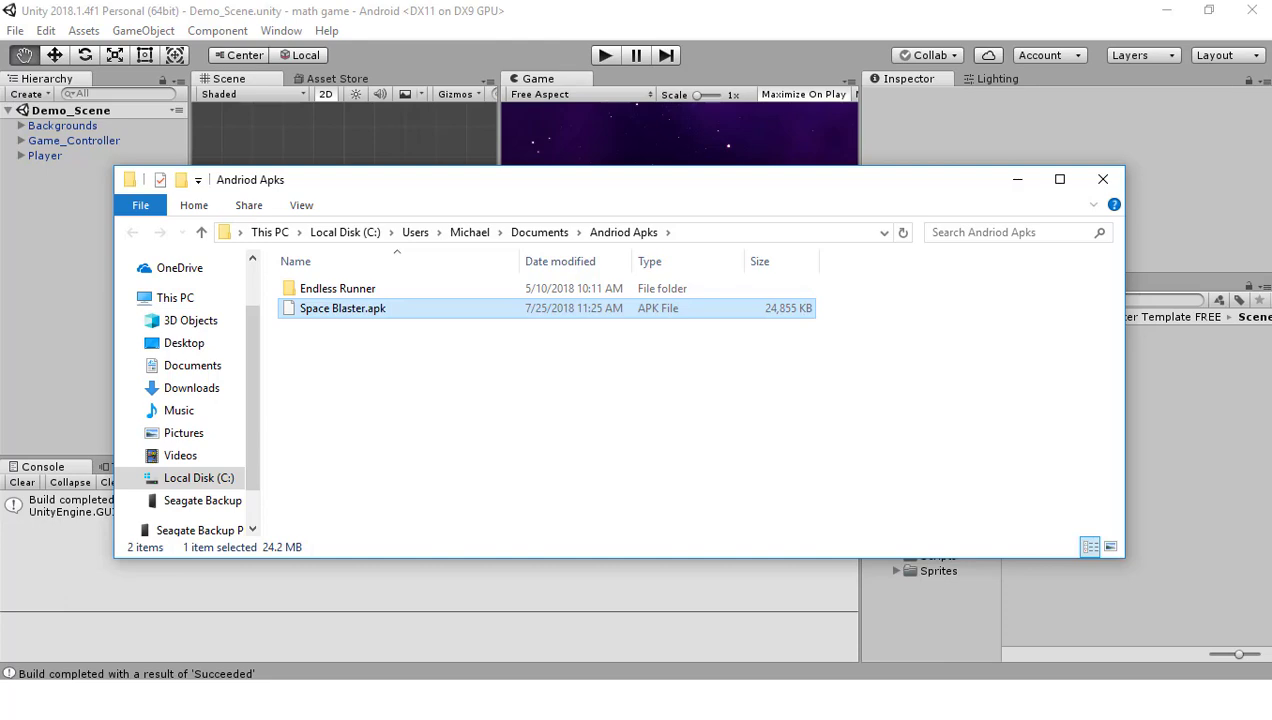
Switch to BlueStacks and install Space Blaster.apk from the Andriod Apks folder.
mouse_move(960, 676)
click(960, 610)
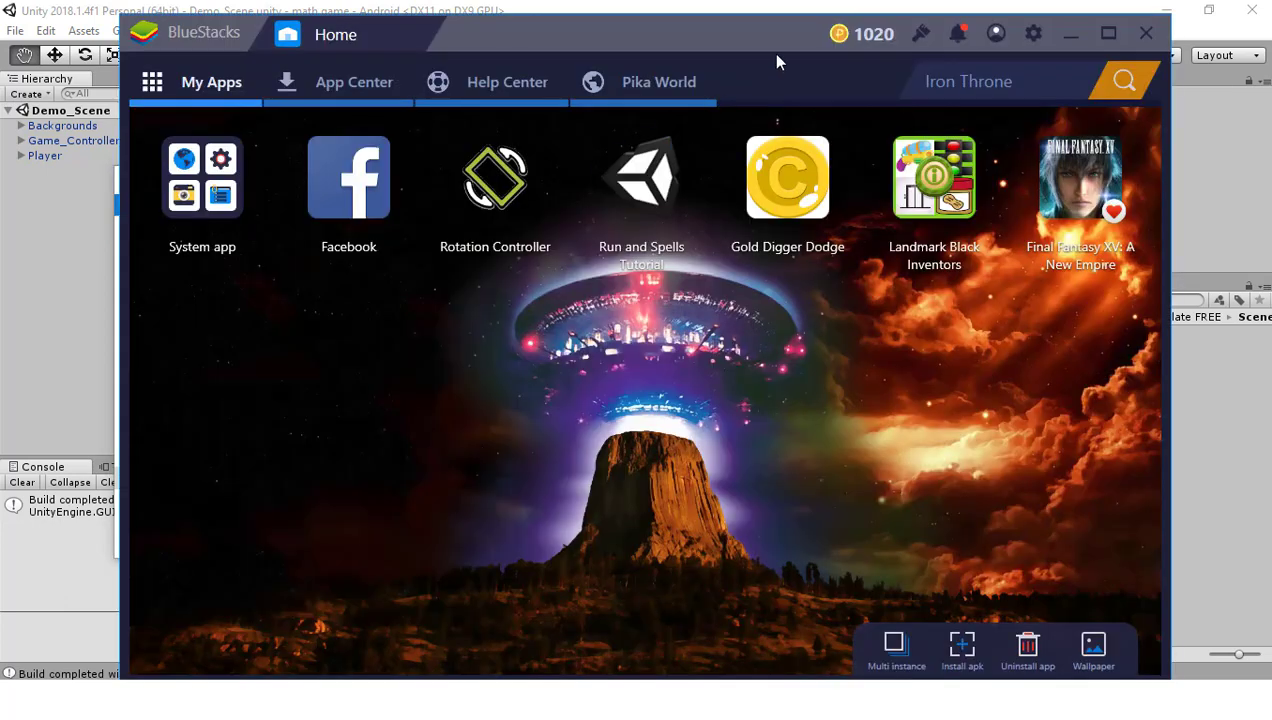
drag(710, 80, 970, 85)
drag(315, 188, 122, 190)
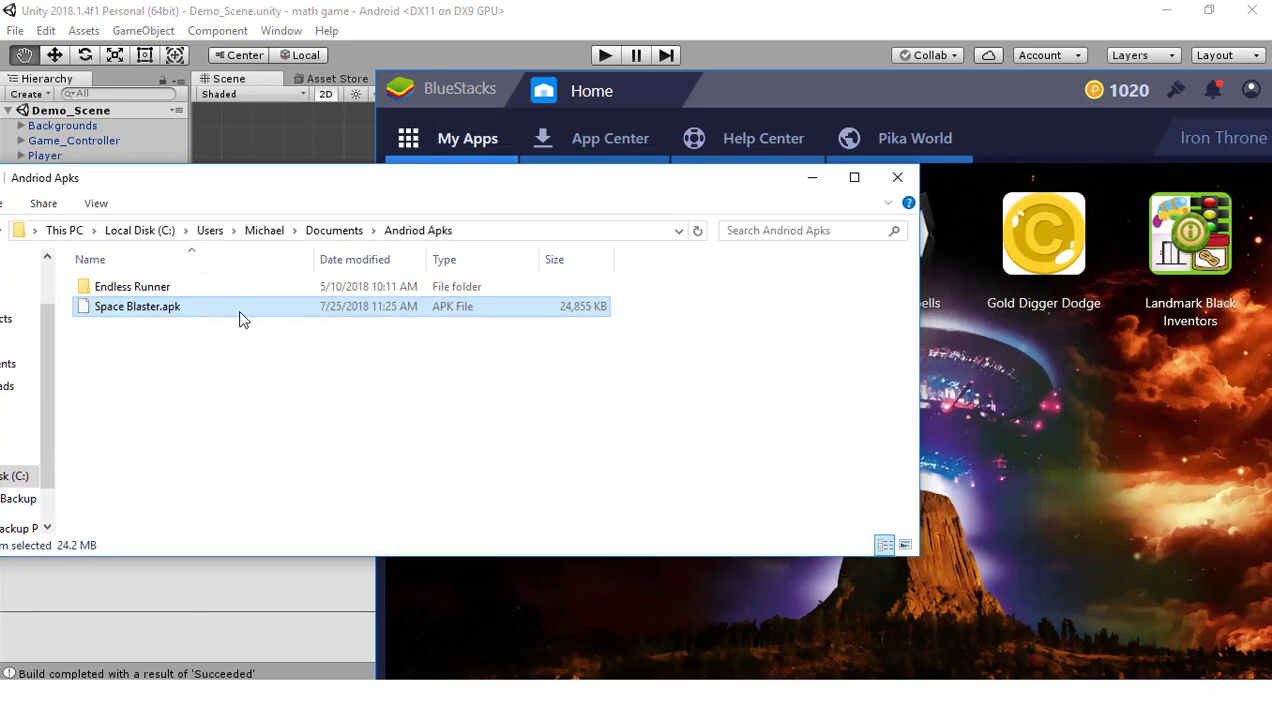
drag(240, 318, 1005, 452)
Clear the file window out of the way and launch the installed Space Blasster game in BlueStacks.
click(811, 178)
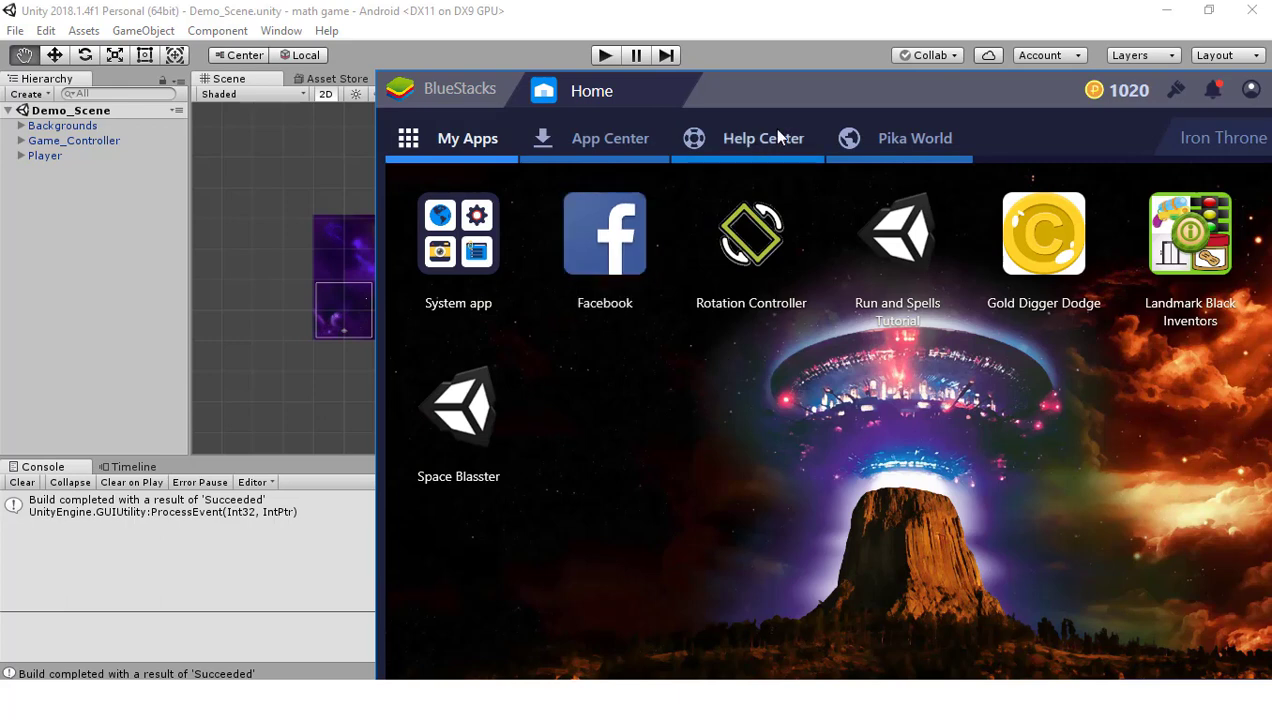
drag(764, 102, 518, 42)
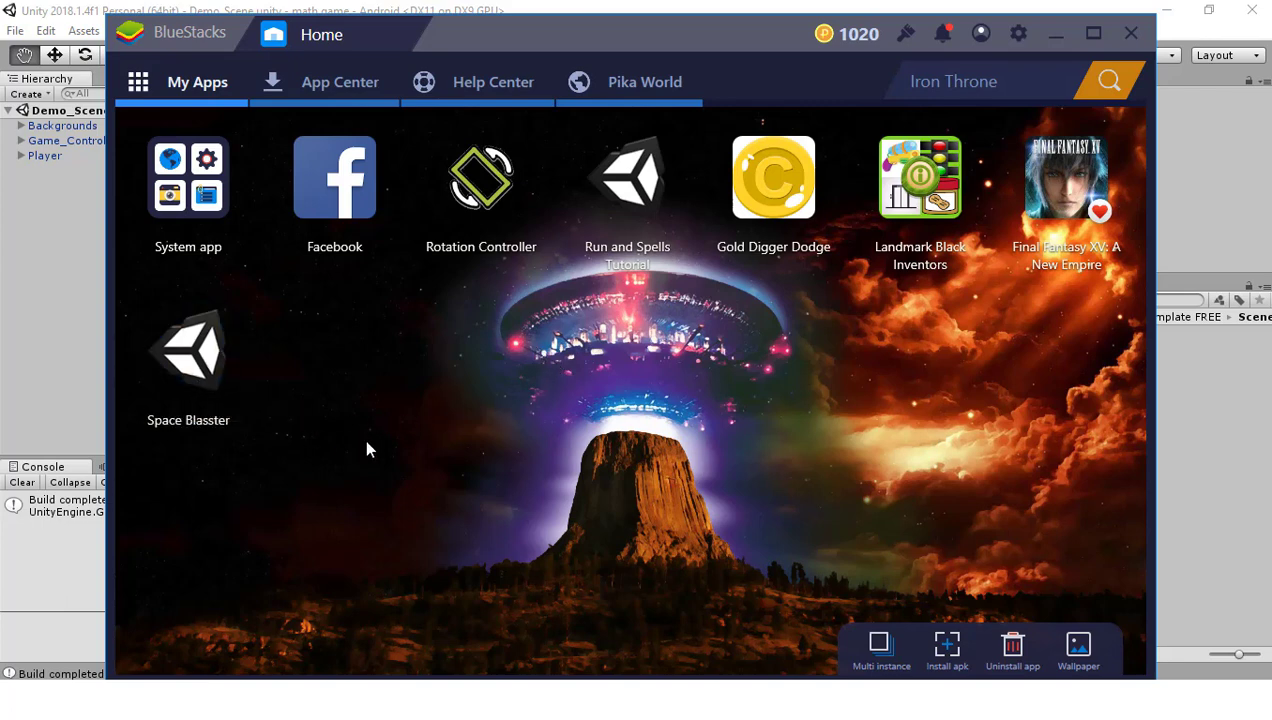
click(190, 350)
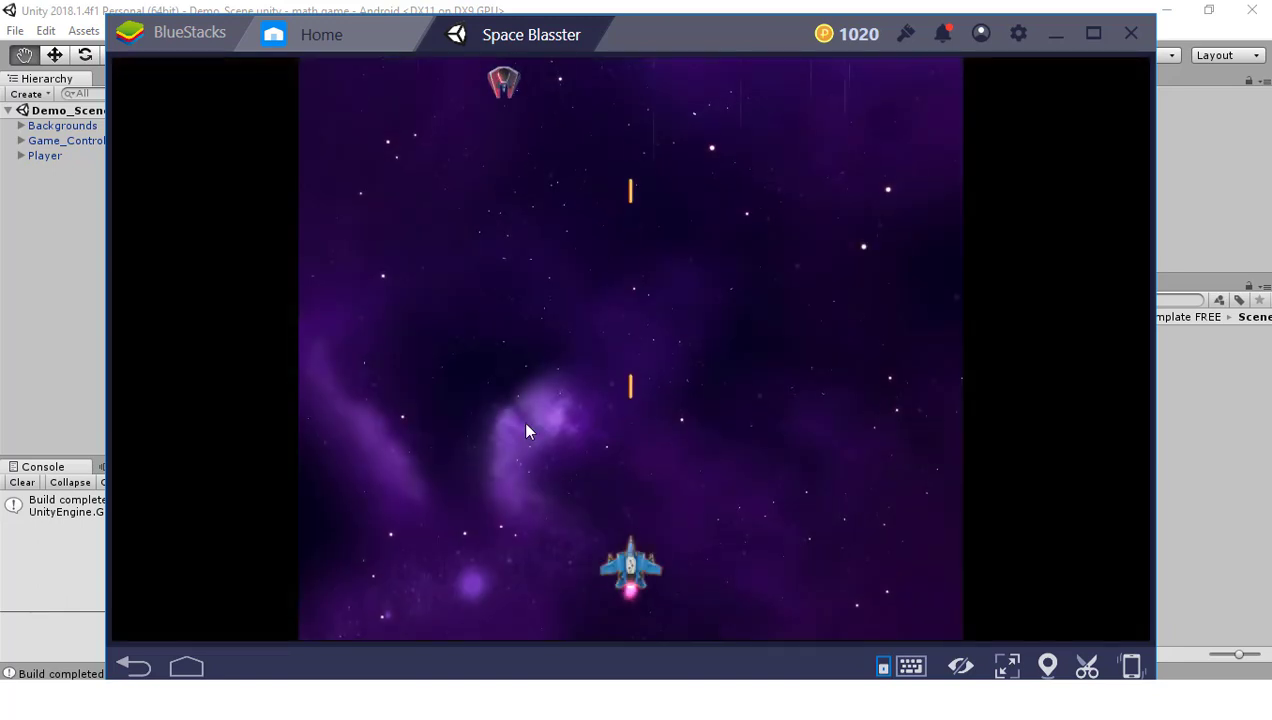
Steer the ship to test the running game, and close BlueStacks and Unity's Build Settings window.
drag(525, 431, 718, 478)
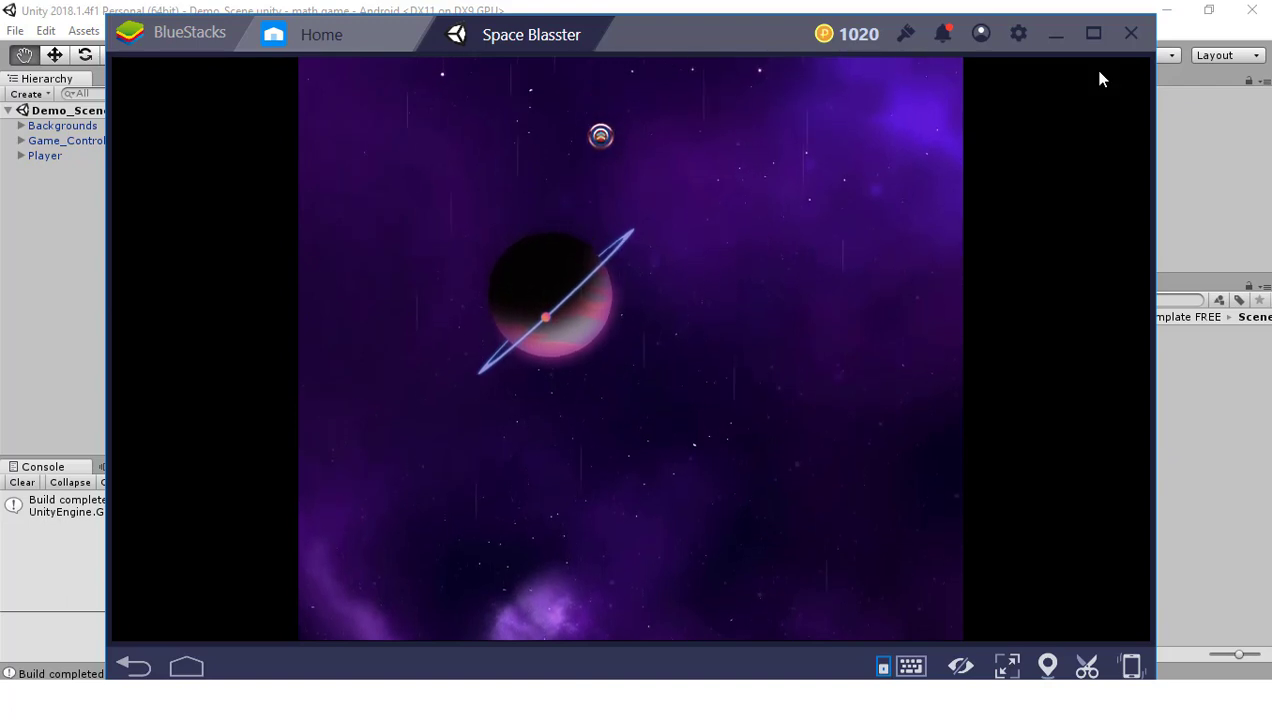
click(1125, 44)
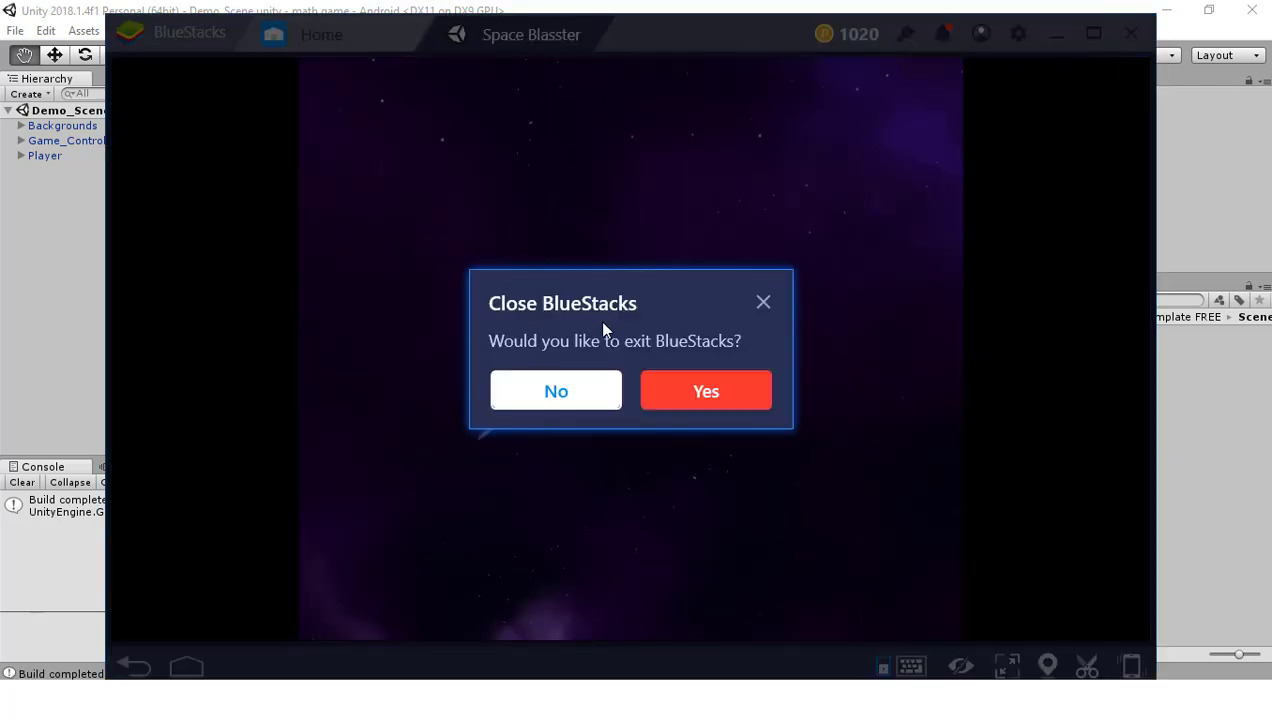
click(712, 395)
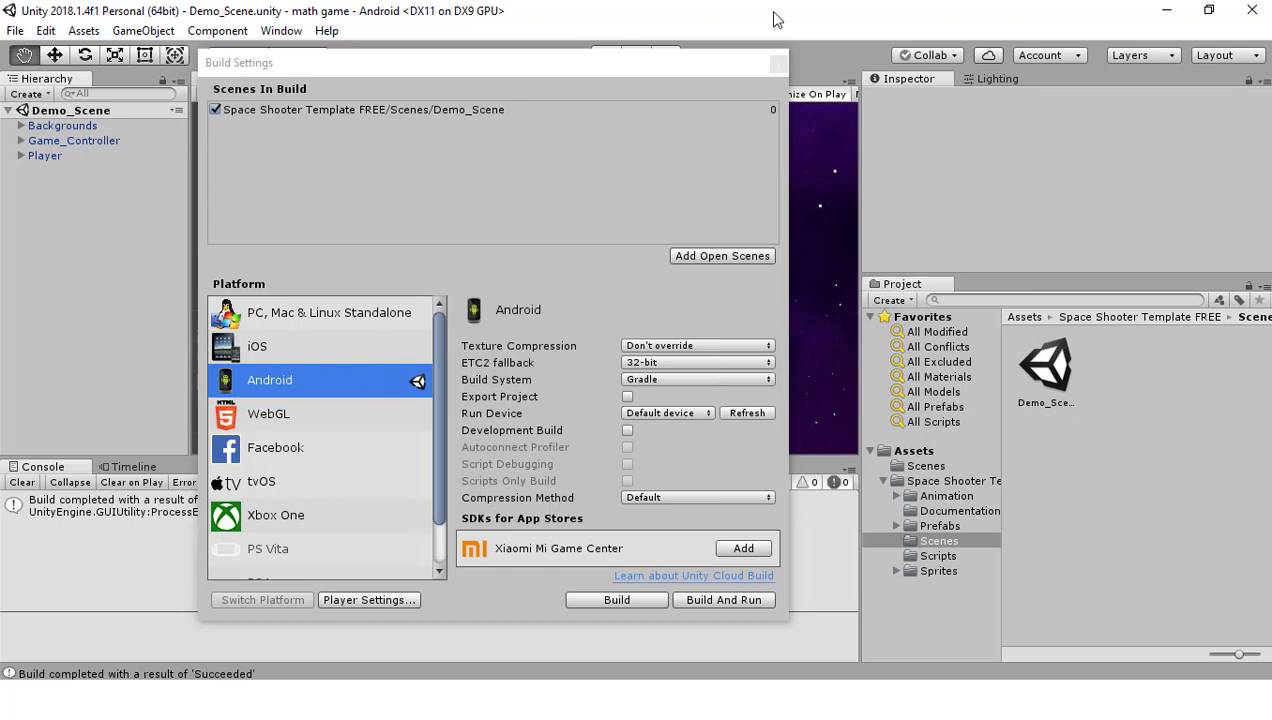
click(778, 63)
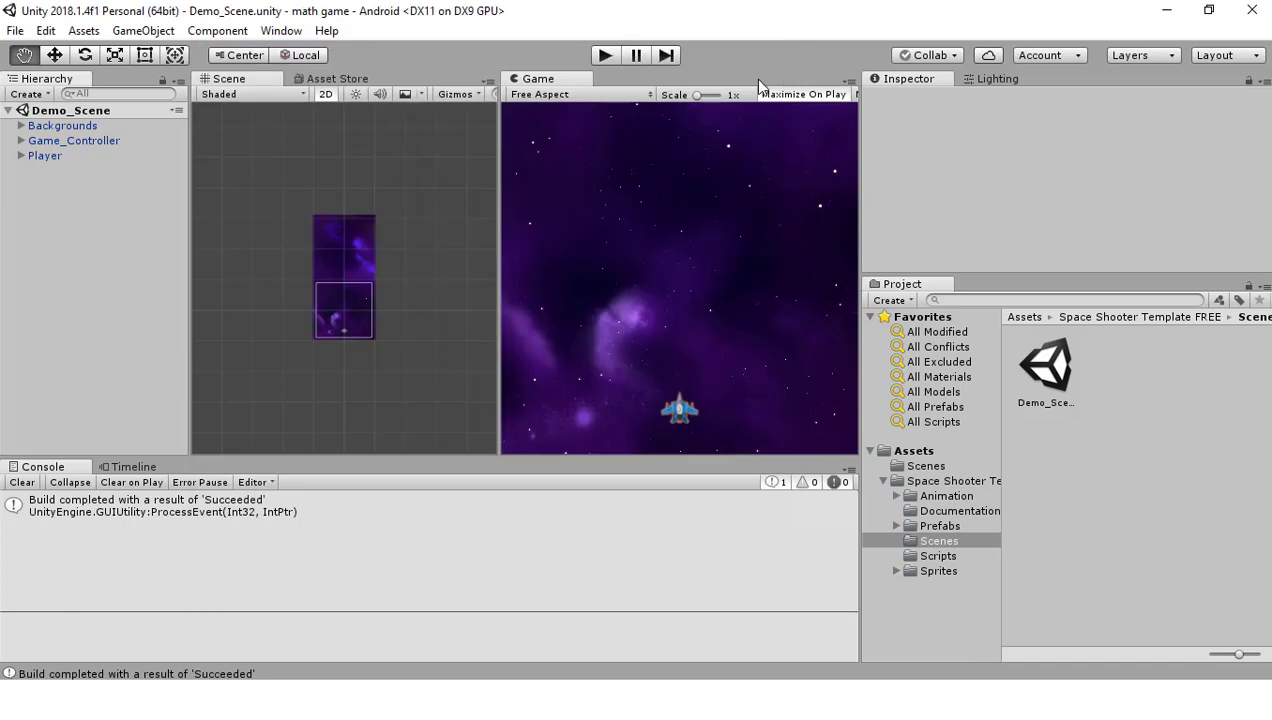
Review the Android SDK, JDK and NDK paths in the External Tools preferences, and close the preferences.
click(46, 30)
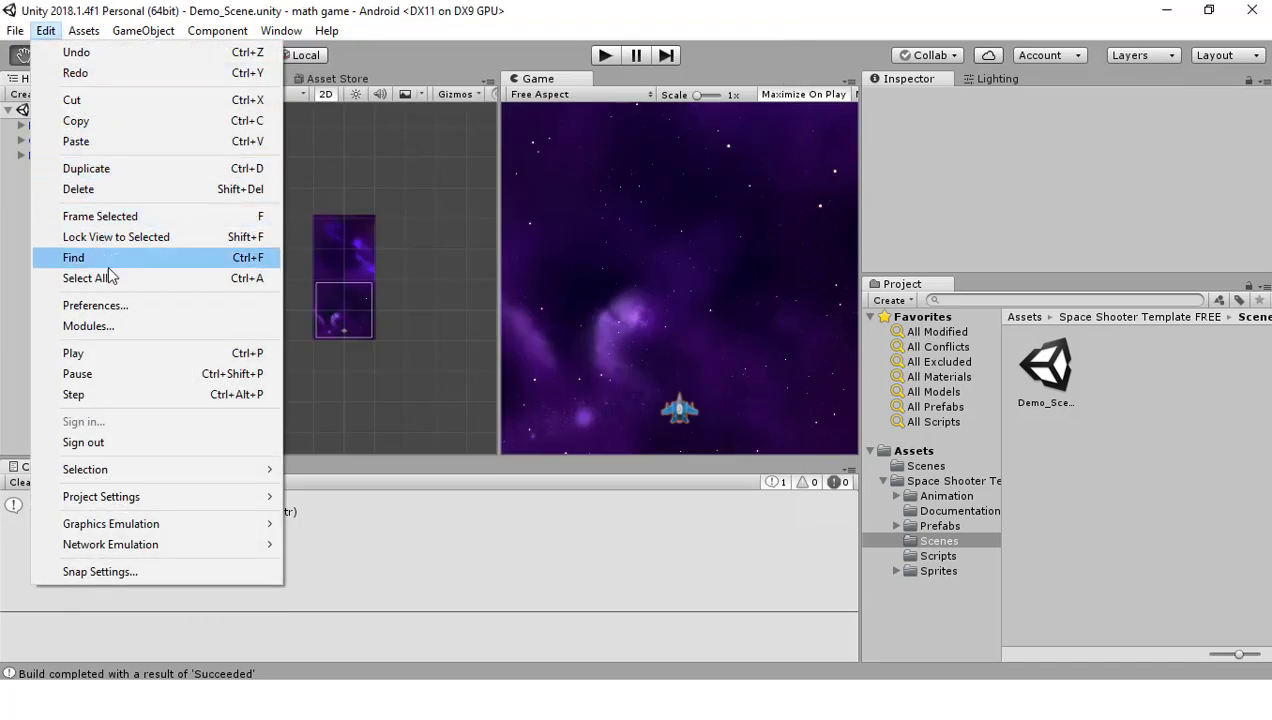
click(105, 305)
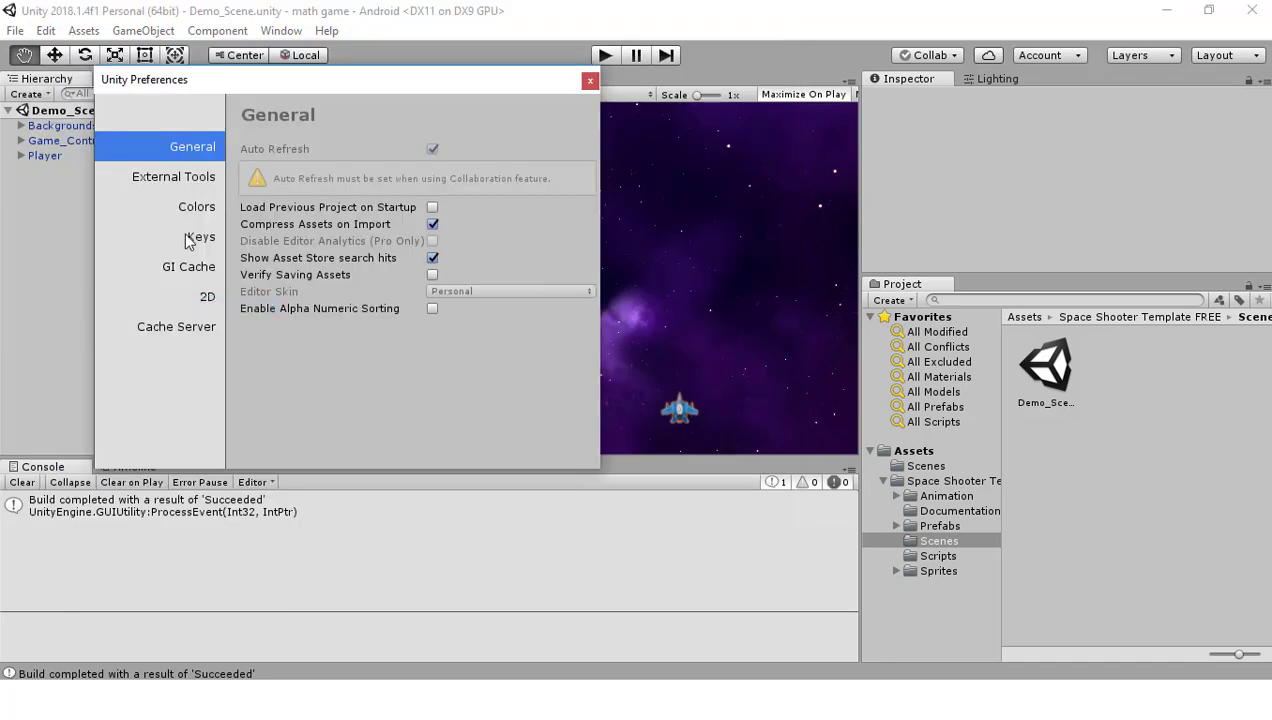
click(190, 180)
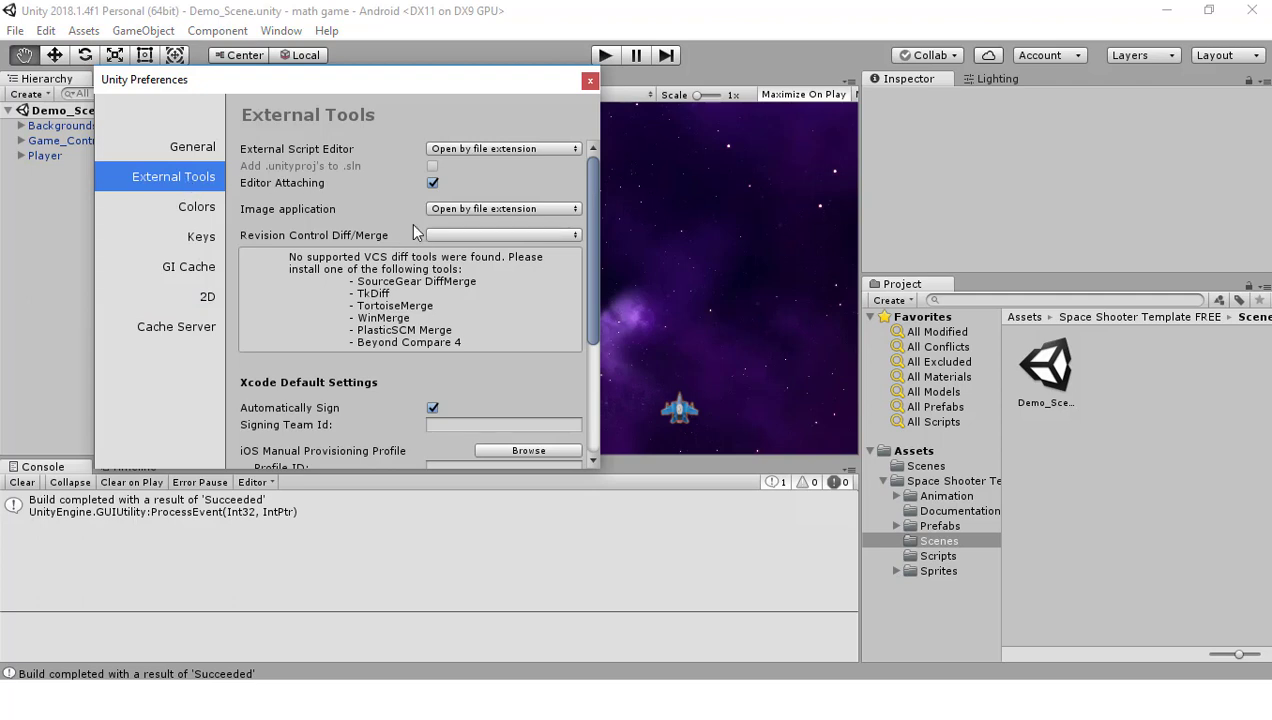
scroll(410, 223, down, 5)
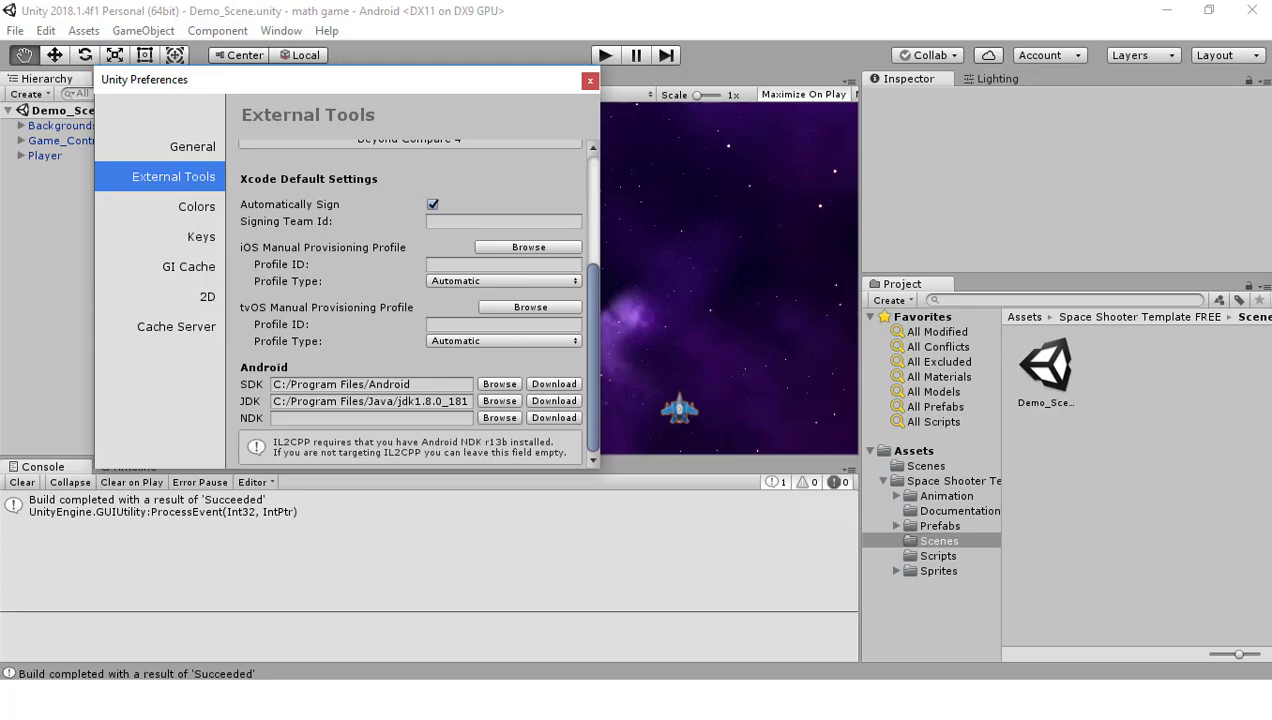
key(alt+Tab)
click(105, 15)
key(alt+Tab)
key(ctrl+Tab)
click(590, 80)
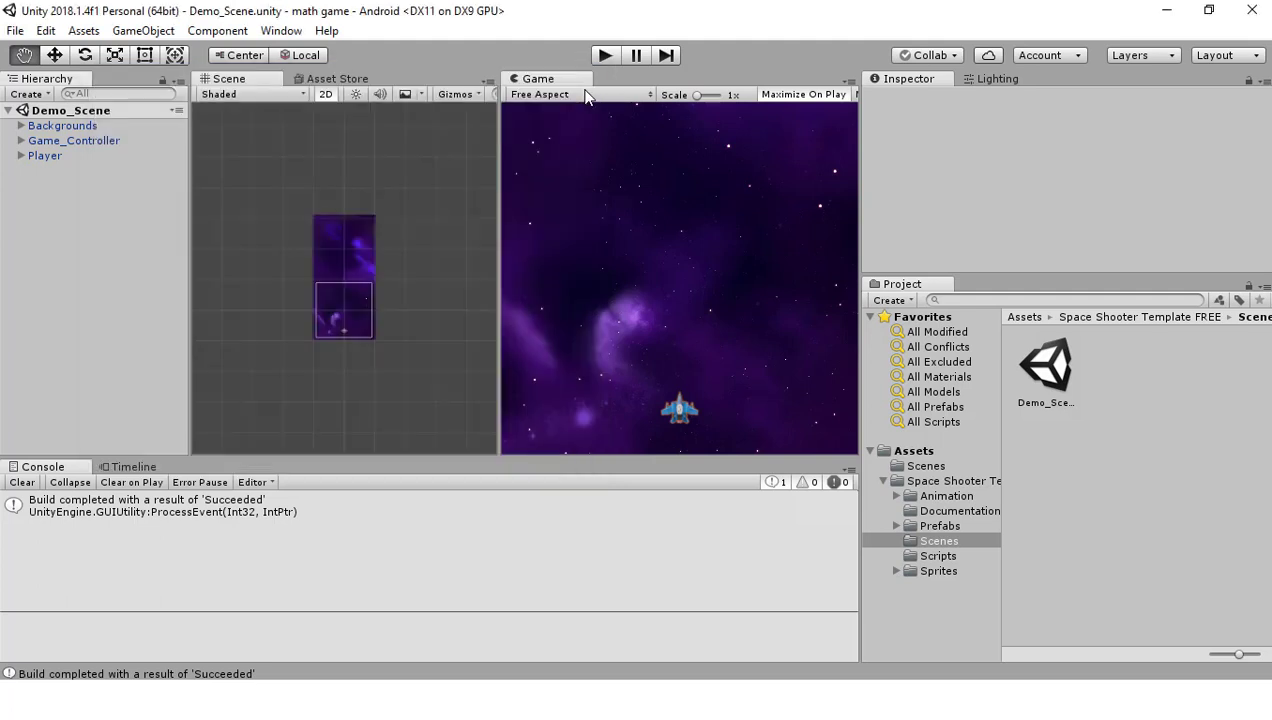
Reopen the build settings and examine the Android player settings' identification fields, API levels and target architectures.
click(15, 31)
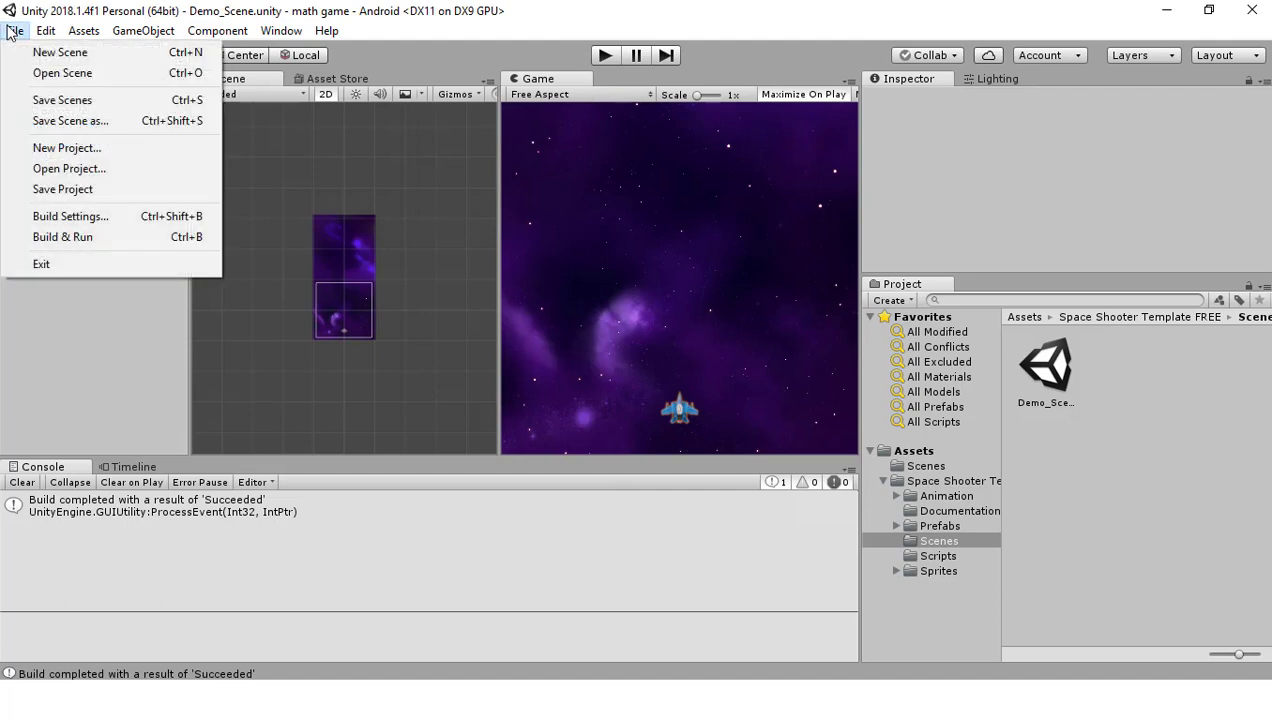
click(70, 216)
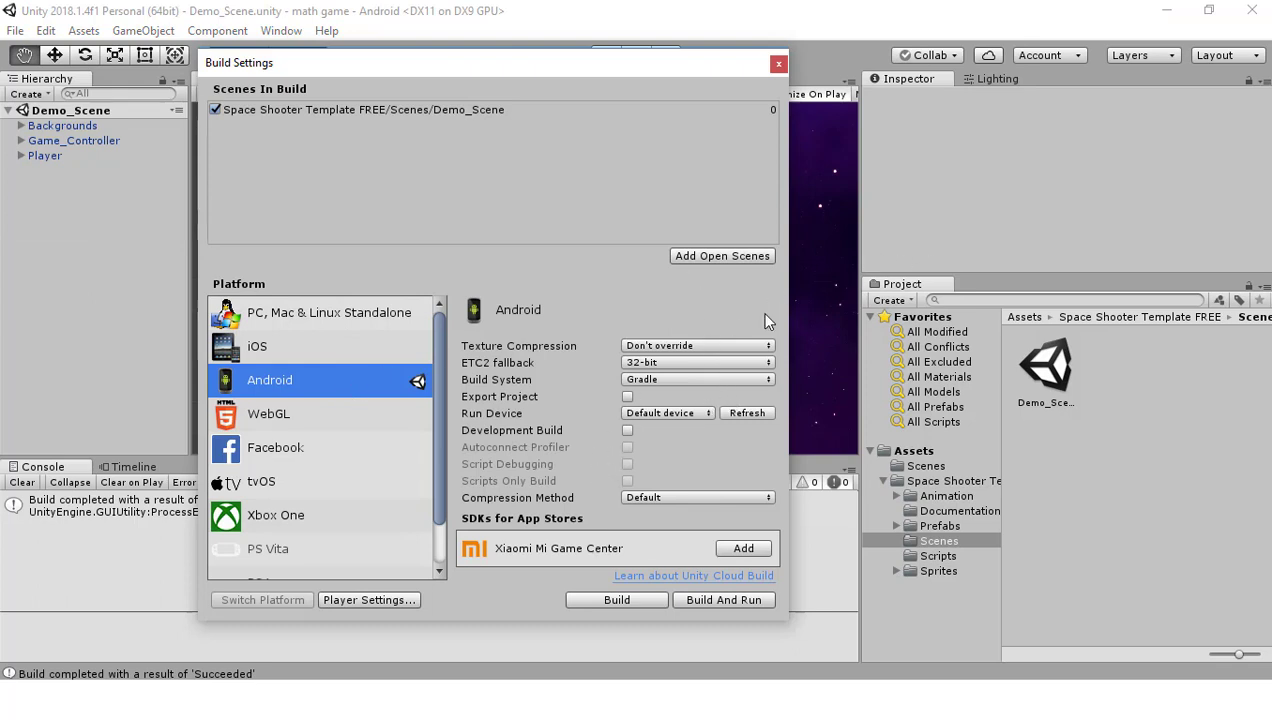
click(401, 597)
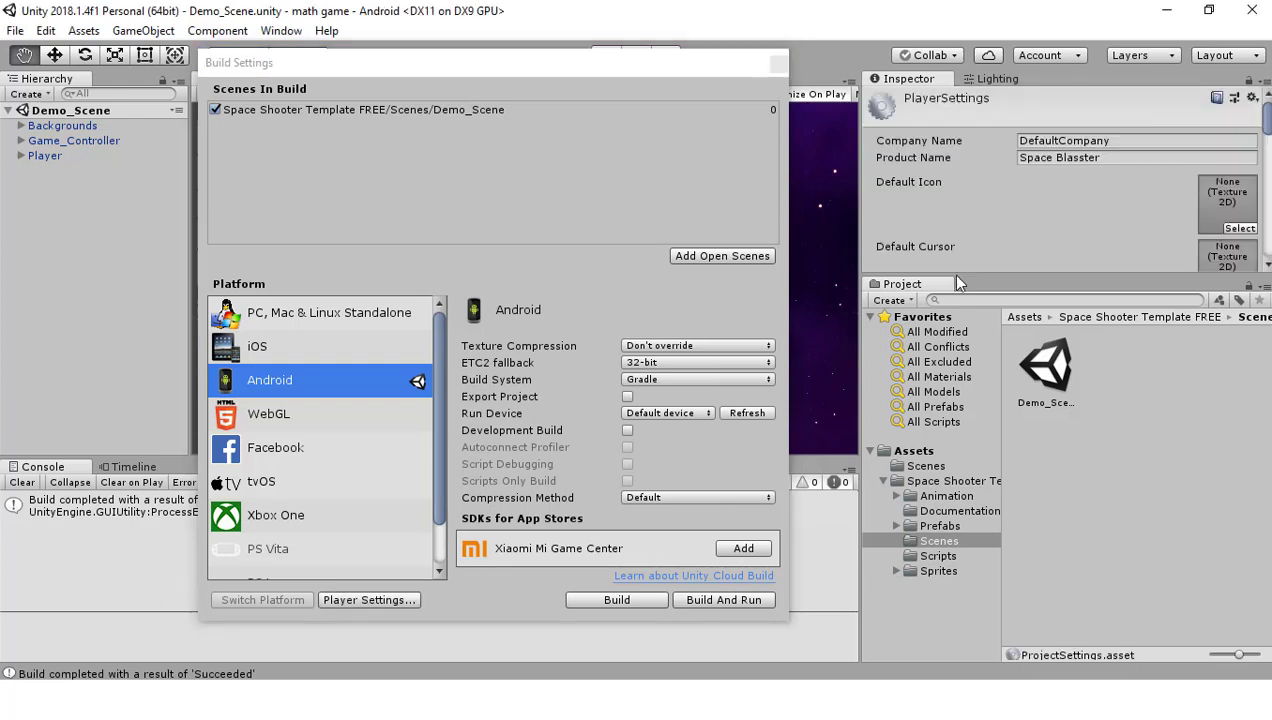
scroll(1077, 173, down, 10)
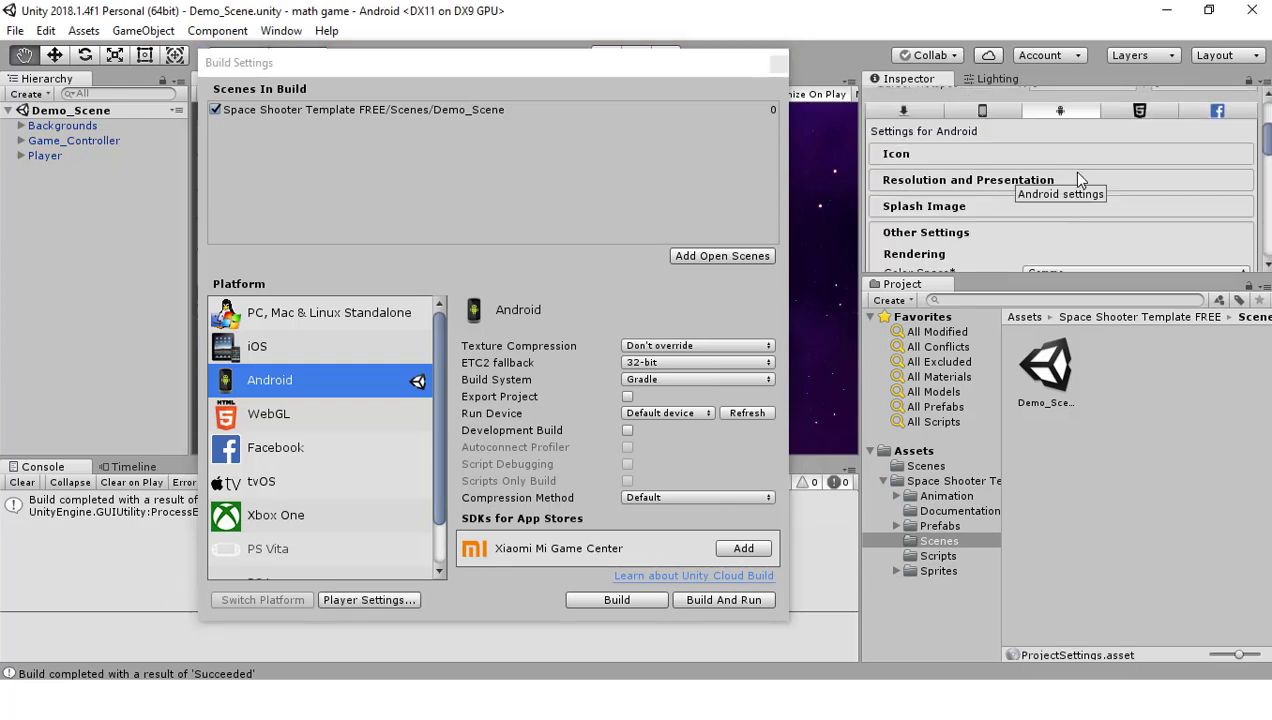
scroll(1076, 172, down, 3)
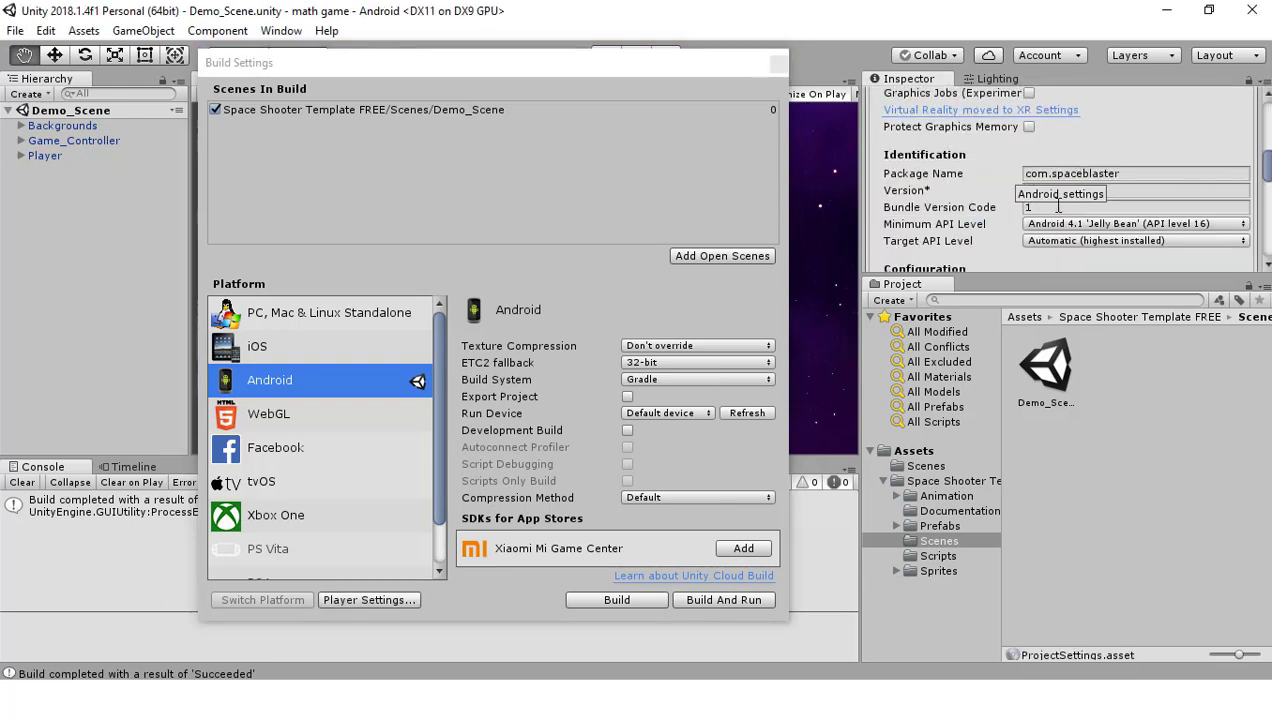
scroll(1083, 215, up, 13)
scroll(1120, 220, down, 2)
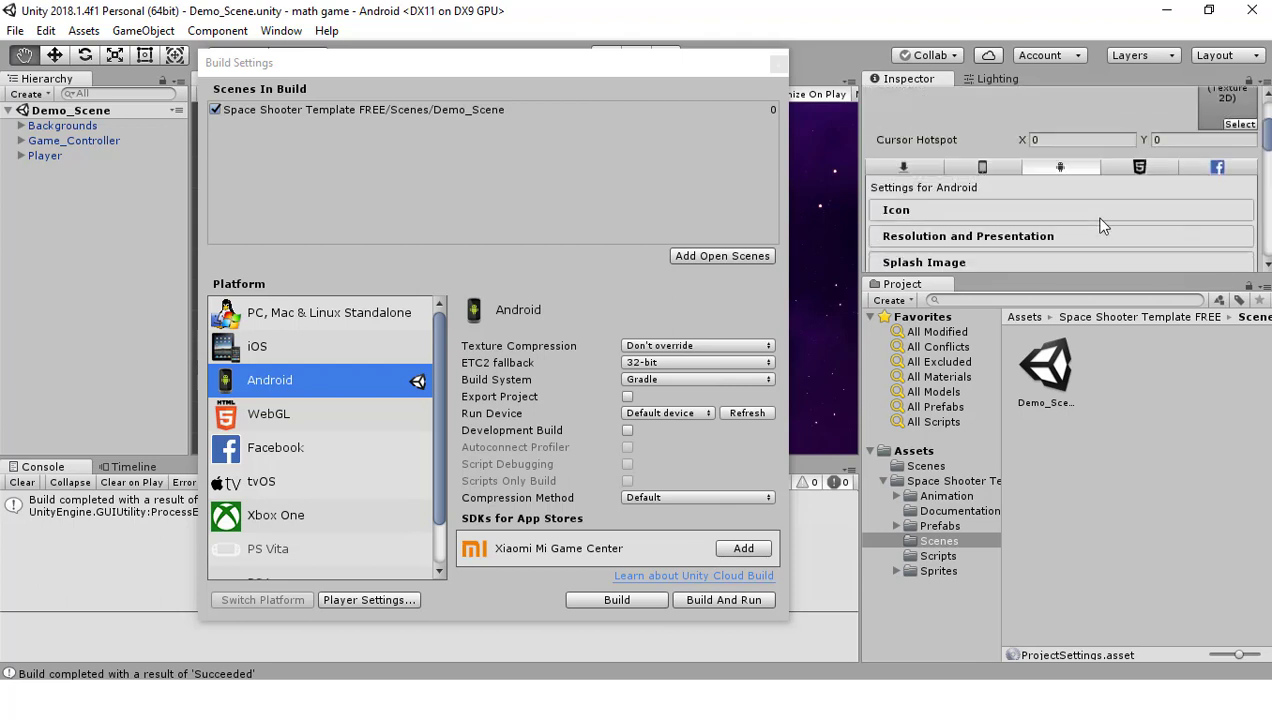
scroll(1100, 226, down, 7)
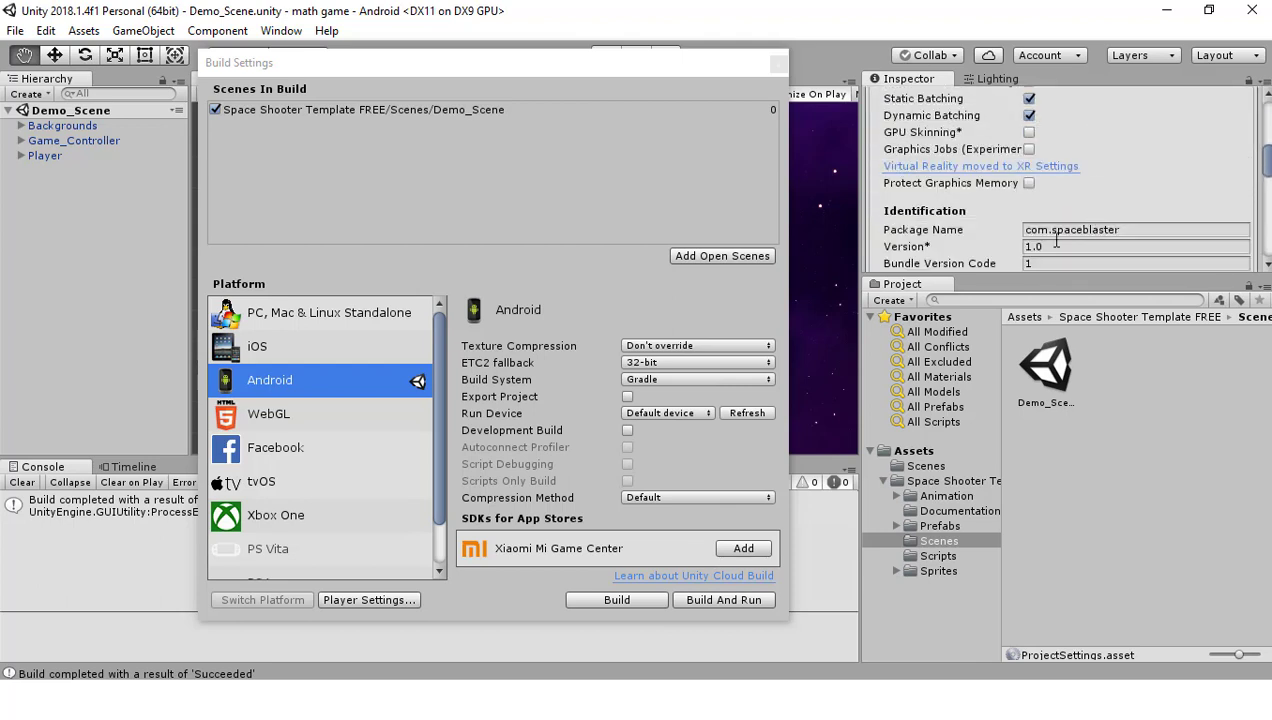
scroll(1136, 203, down, 3)
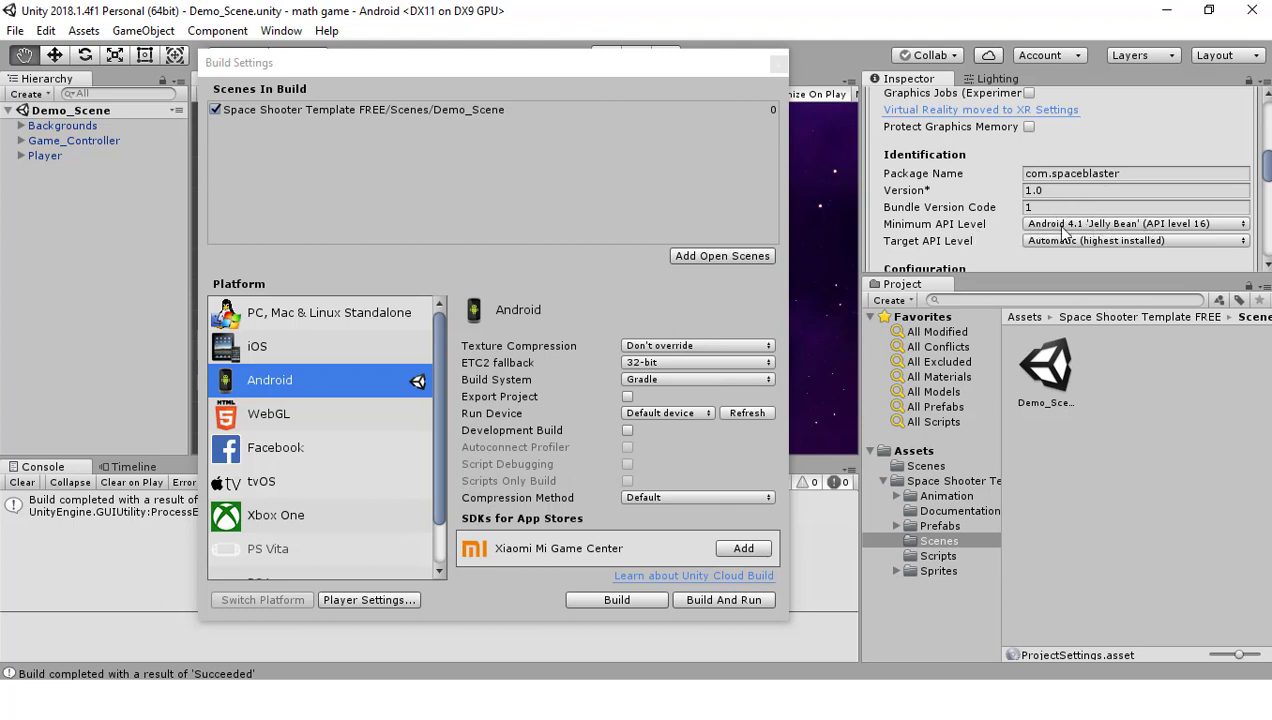
scroll(1000, 210, down, 3)
scroll(995, 205, down, 3)
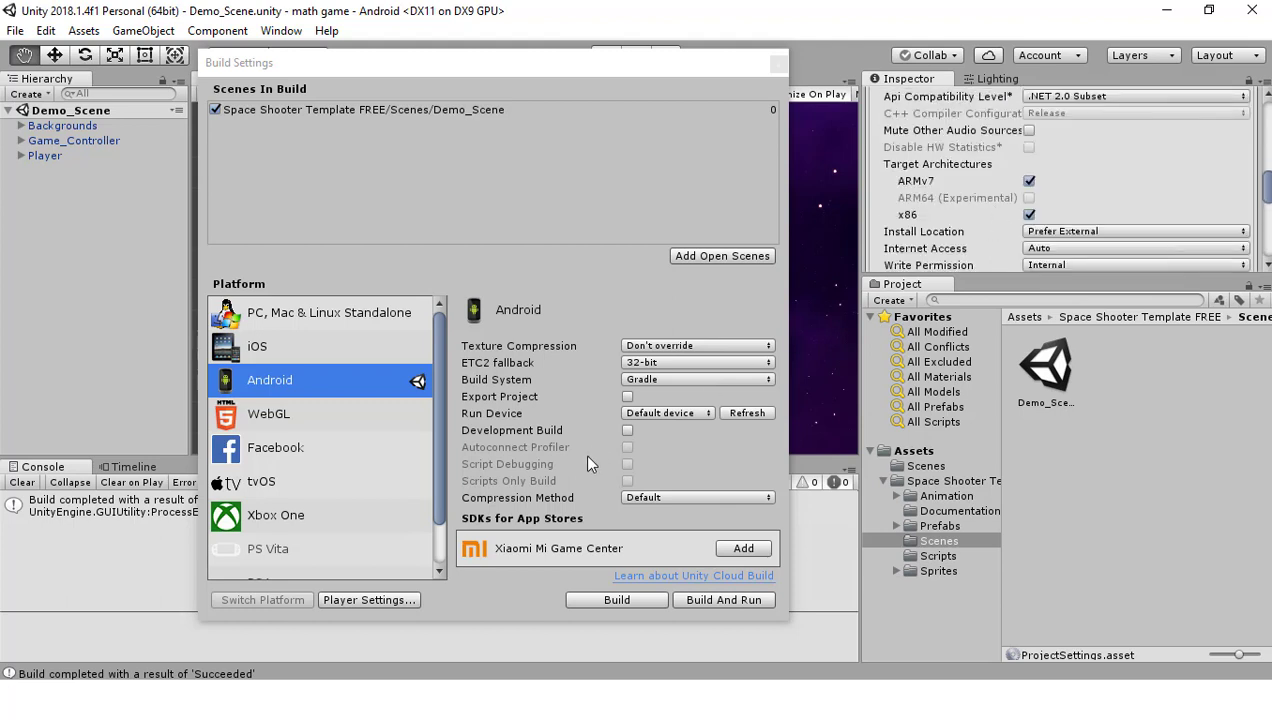